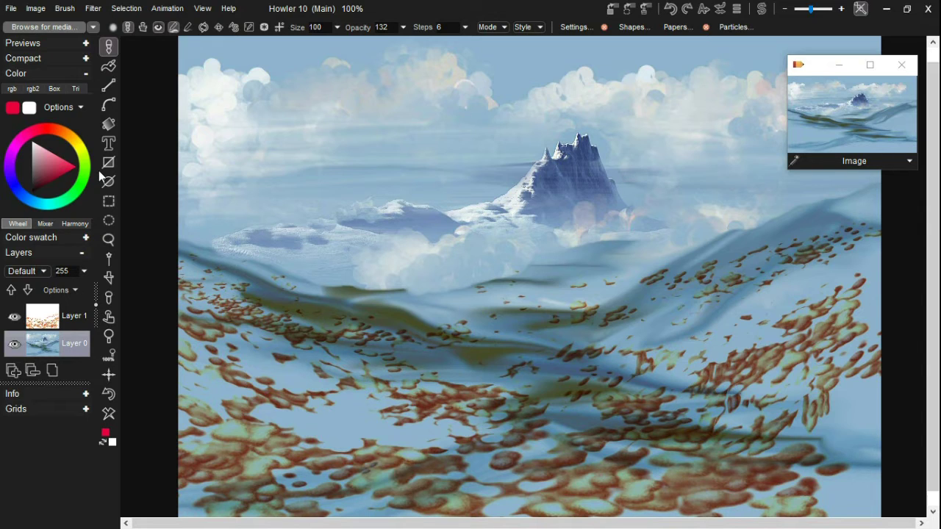
Open the brush preset browser, move it clear of the canvas, and review the Particles Foliage settings
click(53, 30)
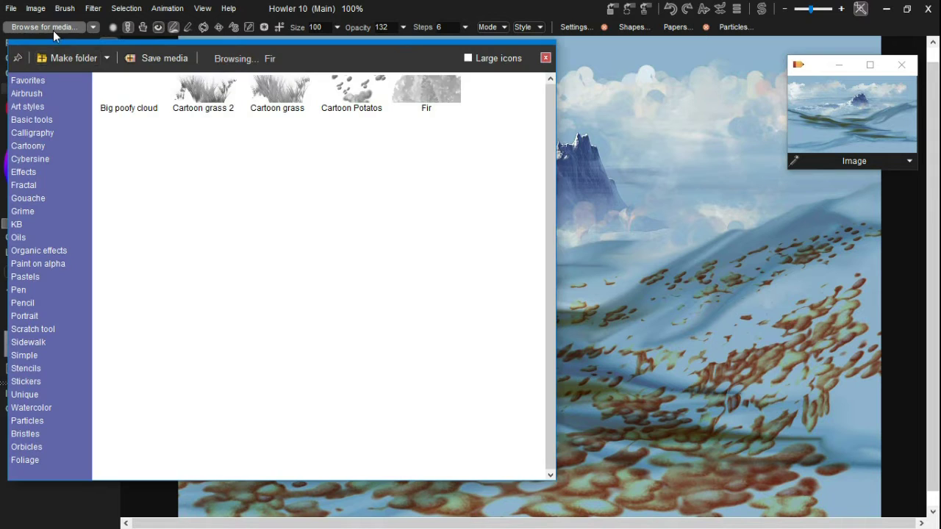
drag(217, 55, 358, 66)
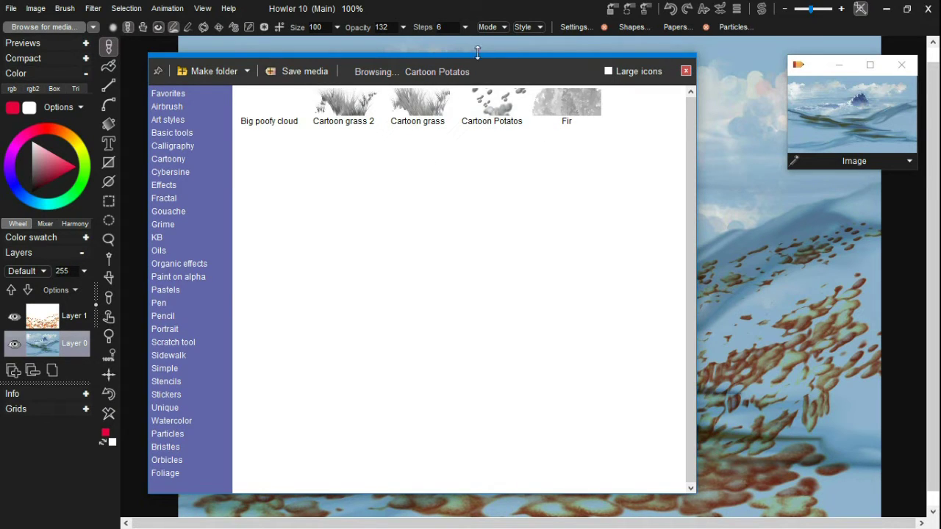
drag(478, 55, 489, 177)
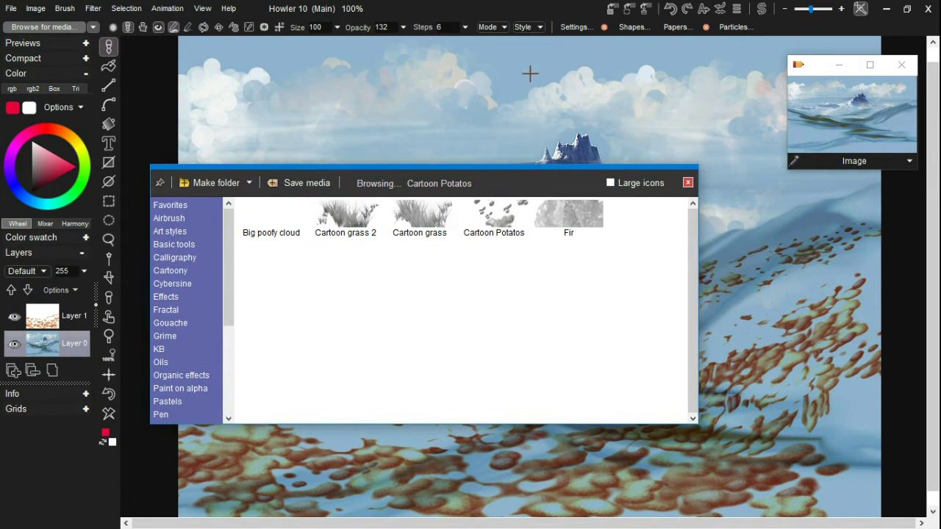
click(730, 27)
click(732, 58)
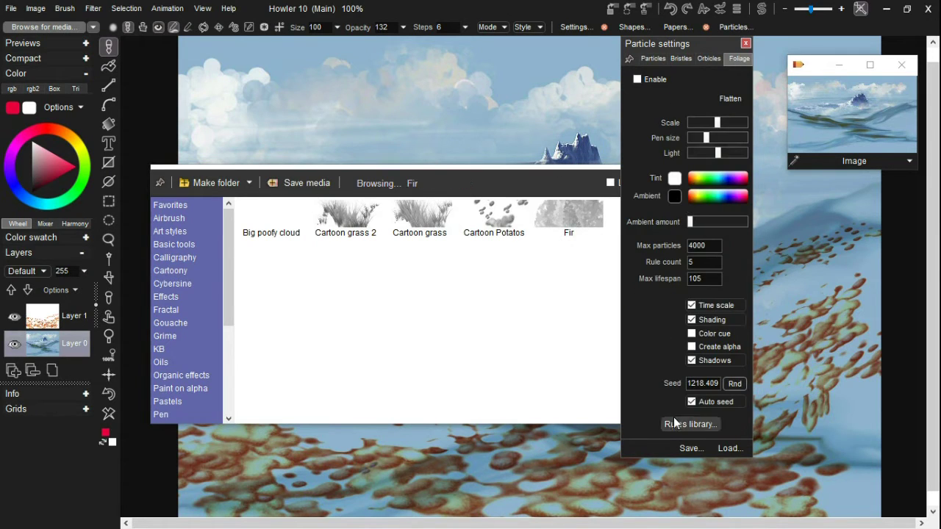
click(746, 43)
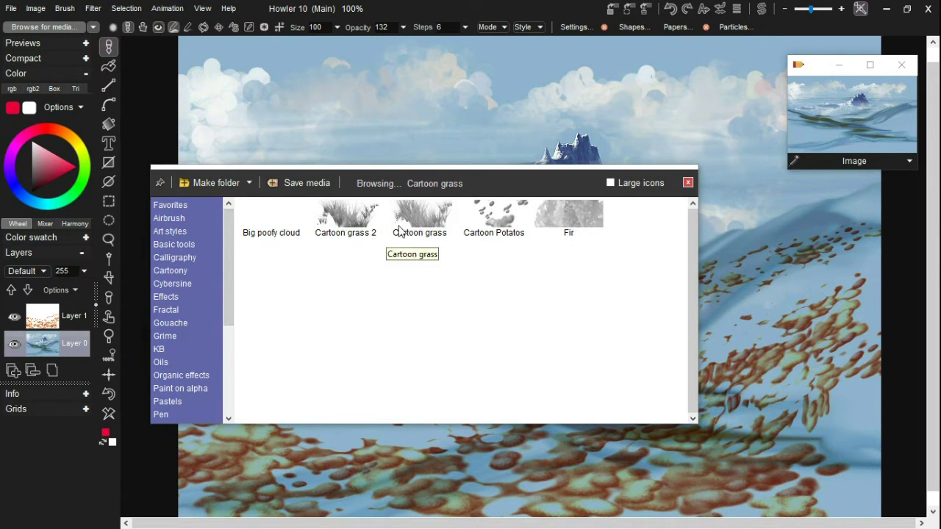
Load the Cartoon grass preset (opacity 223, 16 steps), paint a test stroke, then undo it
click(423, 217)
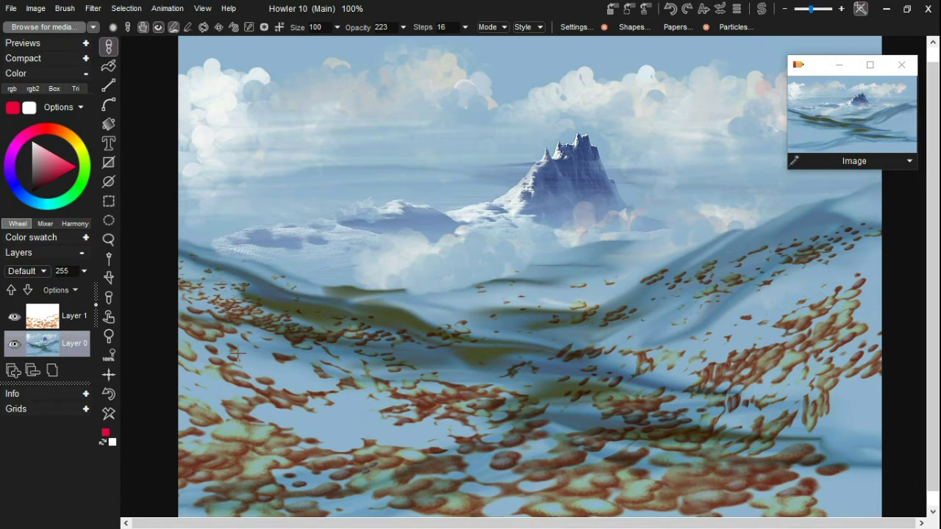
mouse_move(237, 355)
mouse_down()
mouse_move(324, 372)
mouse_move(247, 329)
mouse_move(304, 373)
mouse_up()
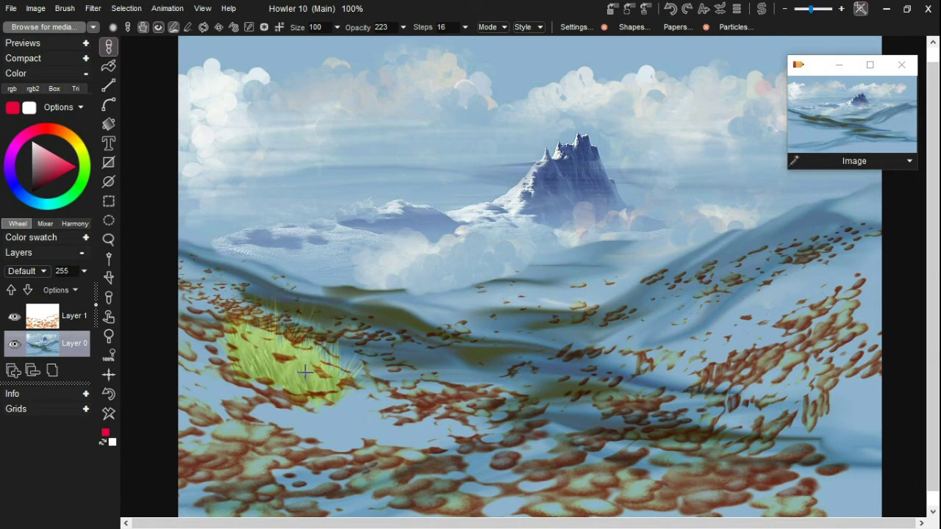
click(108, 393)
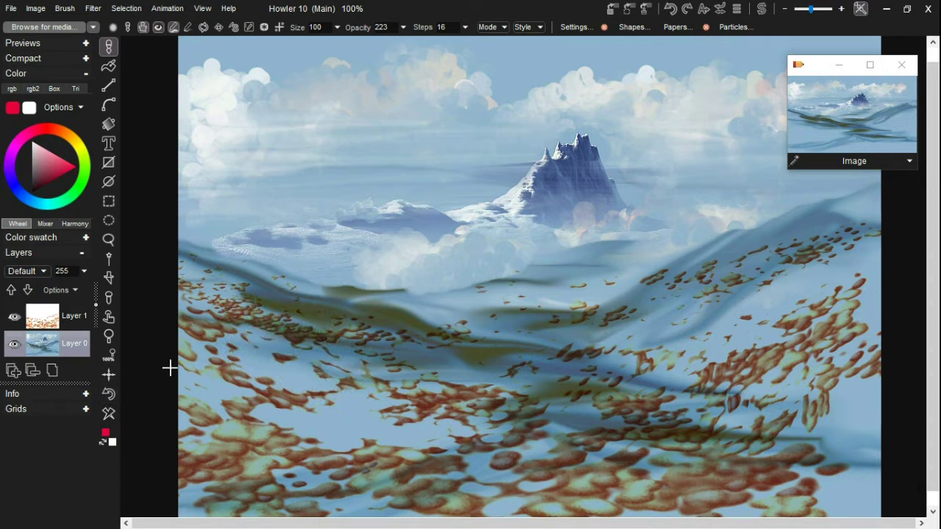
Select Layer 1 and shift its orange-brown foreground strokes to green with Hue / Sat / Value
click(93, 9)
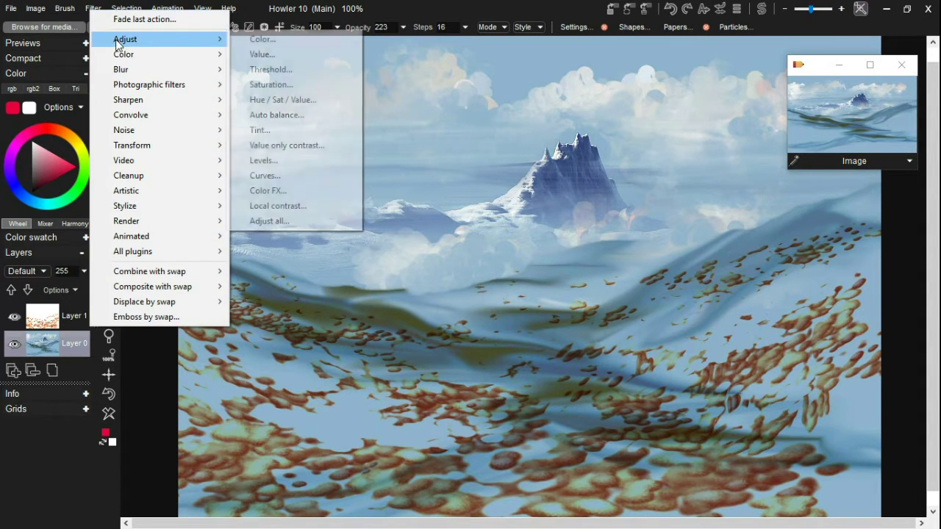
click(235, 7)
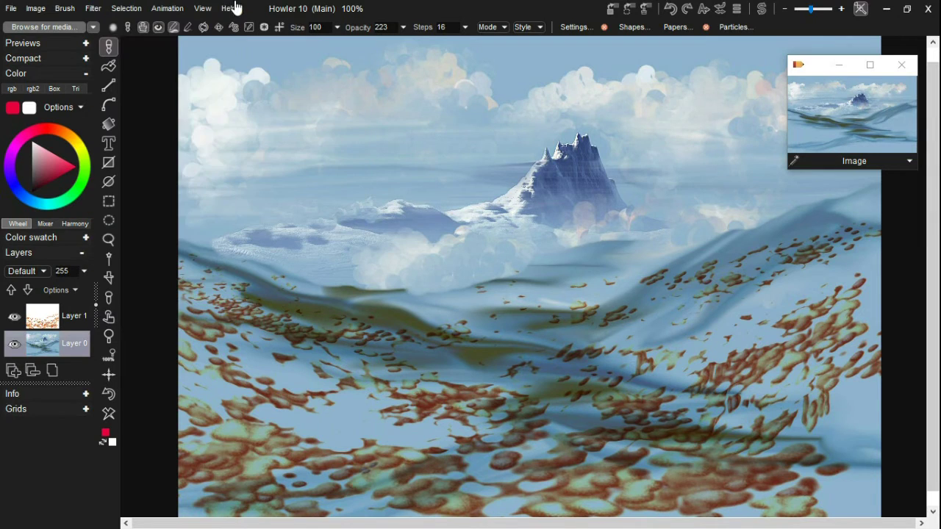
click(71, 318)
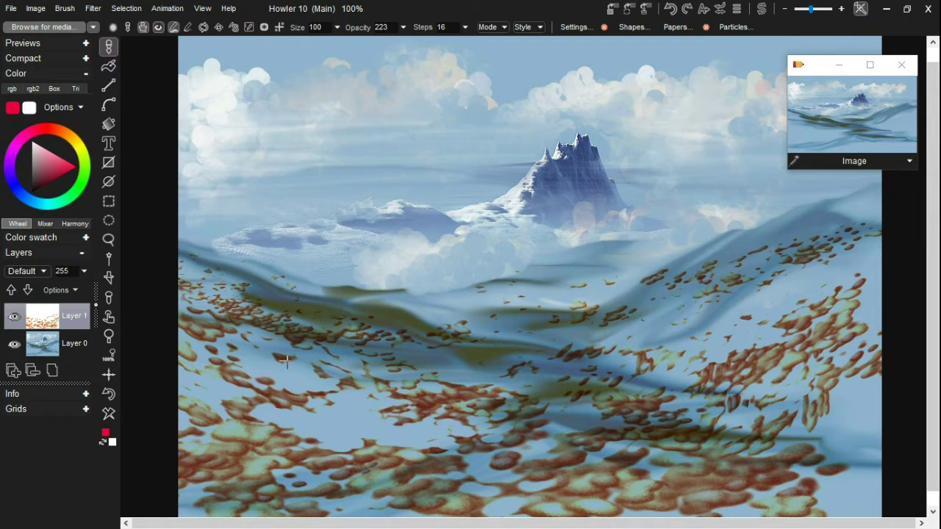
click(93, 9)
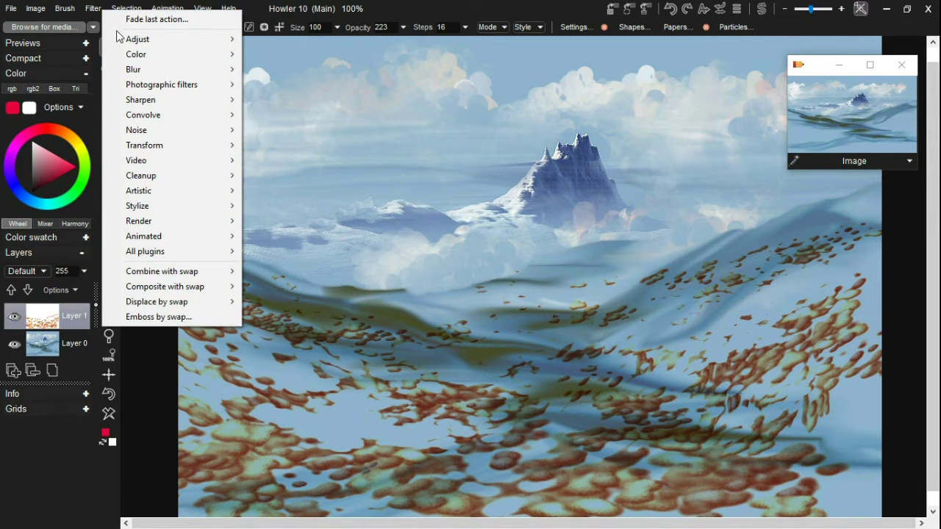
mouse_move(120, 41)
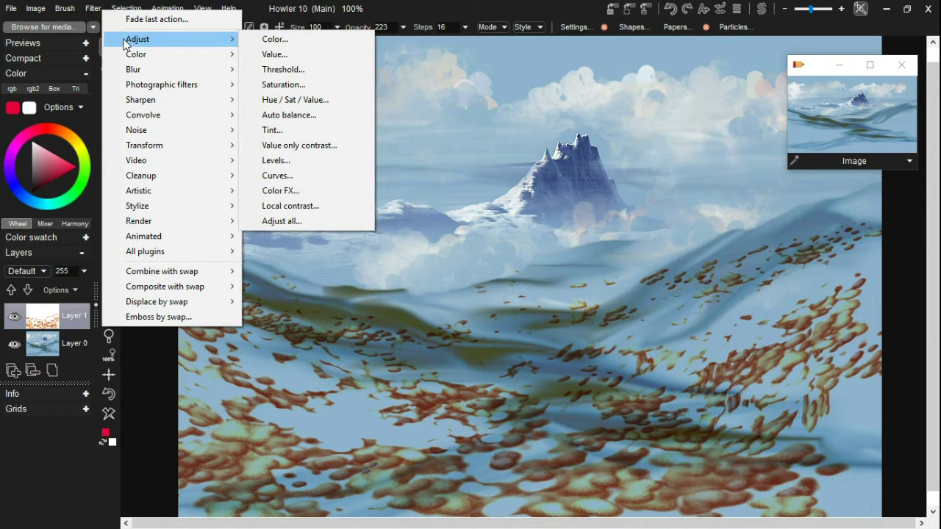
click(294, 99)
drag(439, 242, 509, 248)
click(402, 336)
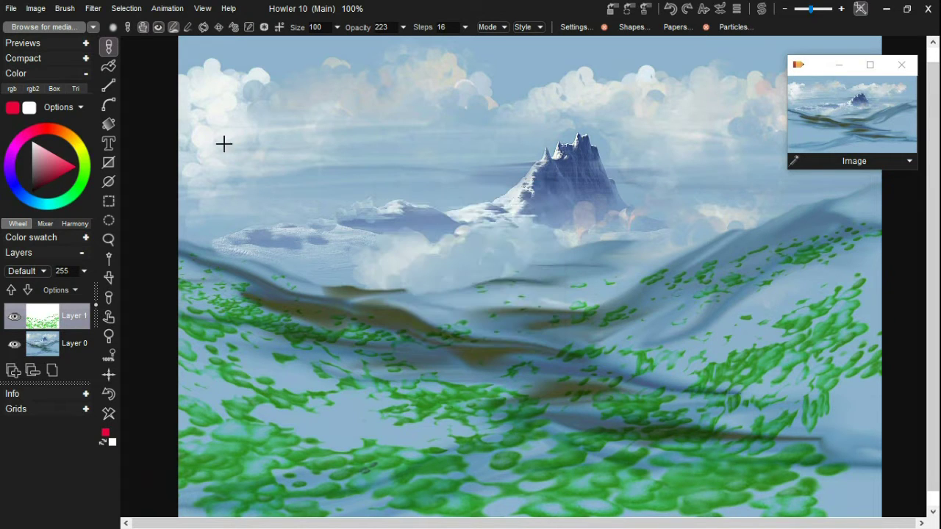
Fade the last action to about 130 so the green becomes a muted olive
click(93, 8)
click(121, 20)
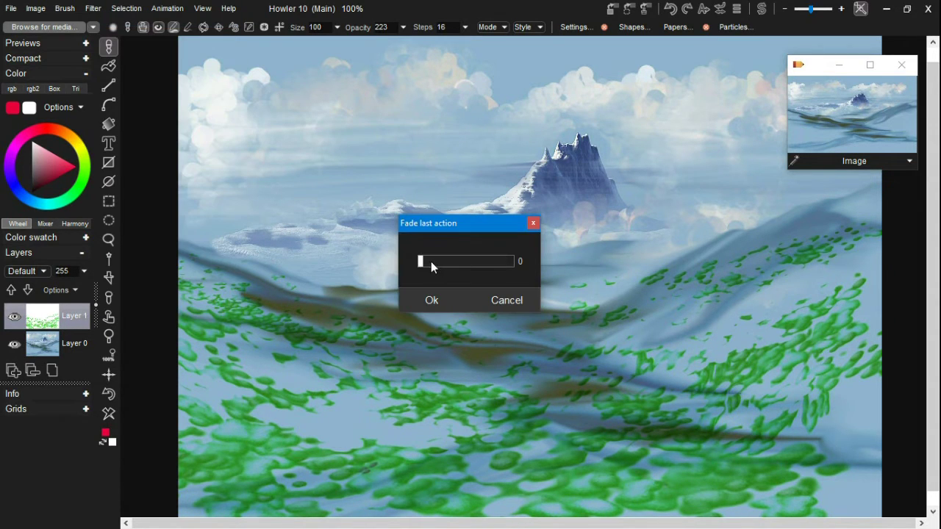
mouse_move(430, 261)
mouse_down()
mouse_move(474, 261)
mouse_move(453, 260)
mouse_move(467, 263)
mouse_up()
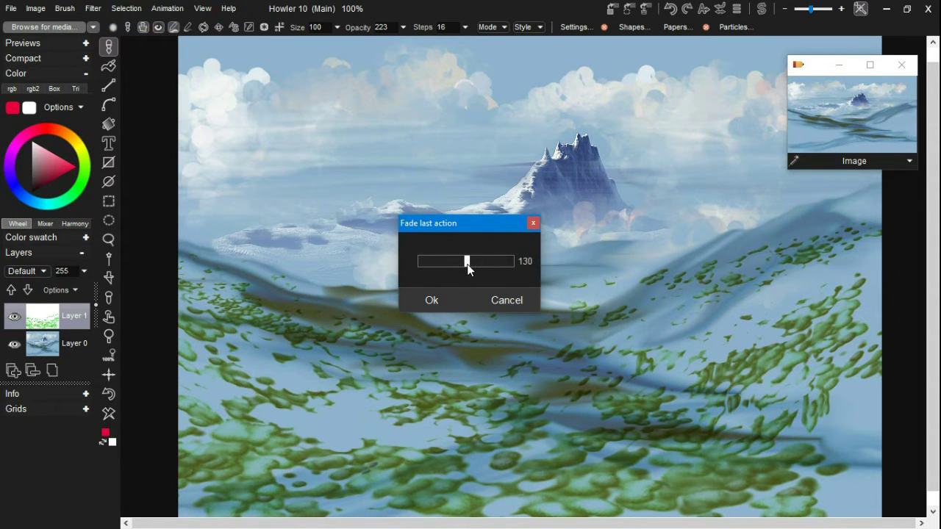
click(440, 301)
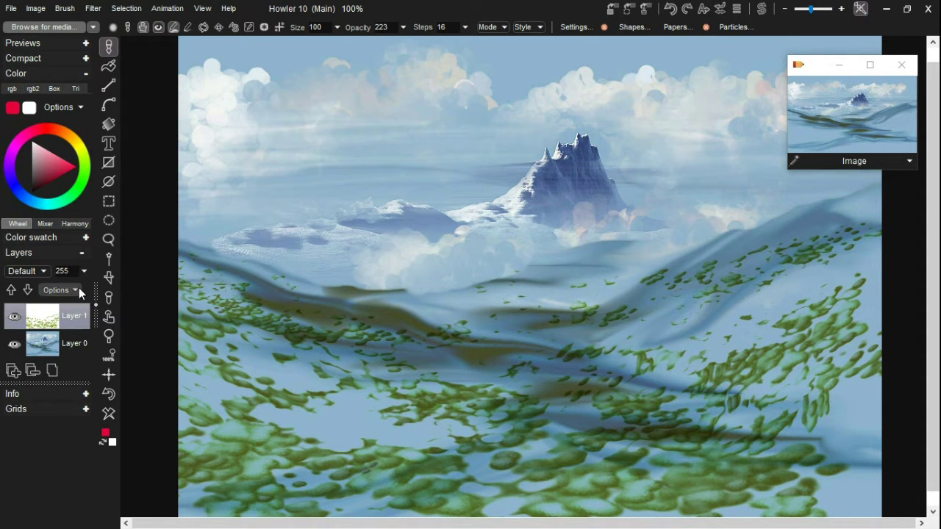
Switch the layer list to medium thumbnails
click(79, 288)
click(124, 348)
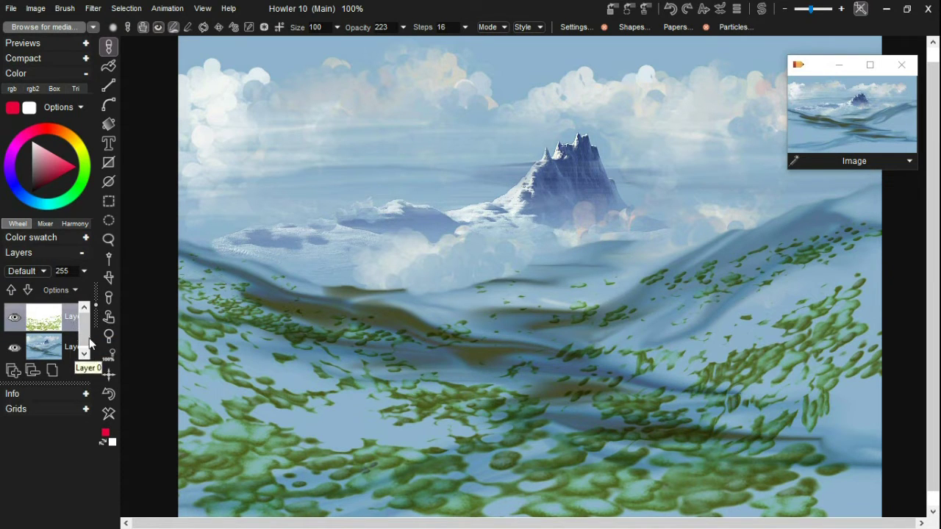
drag(61, 378, 85, 405)
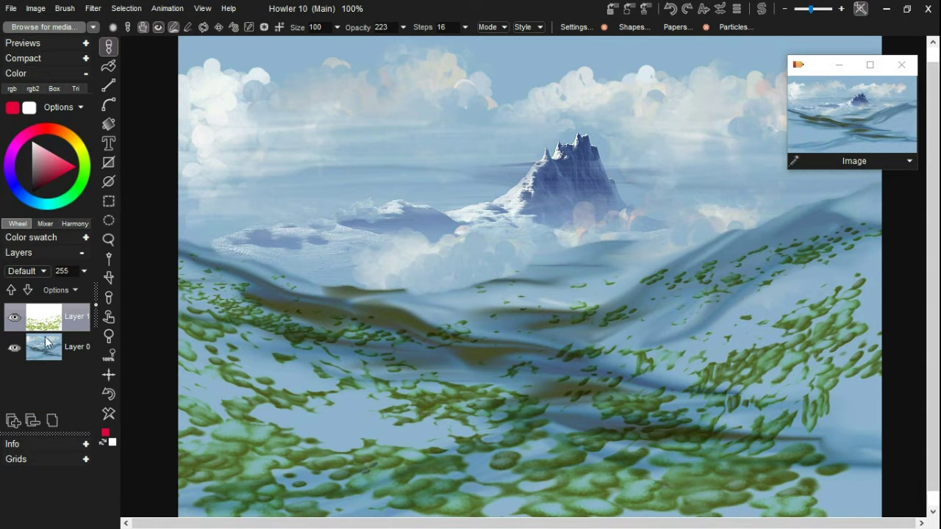
Add Layer 2, load the Fir brush preset, and undo the red test fir
click(13, 420)
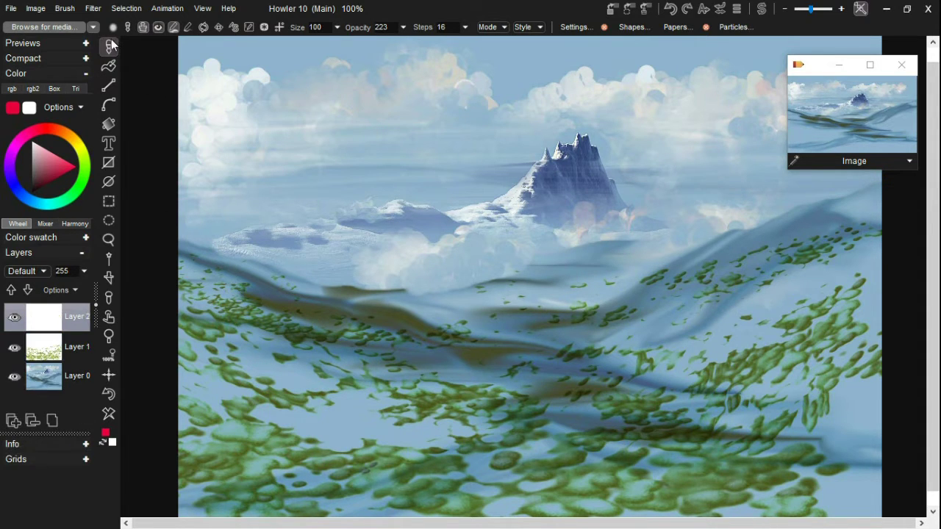
click(41, 27)
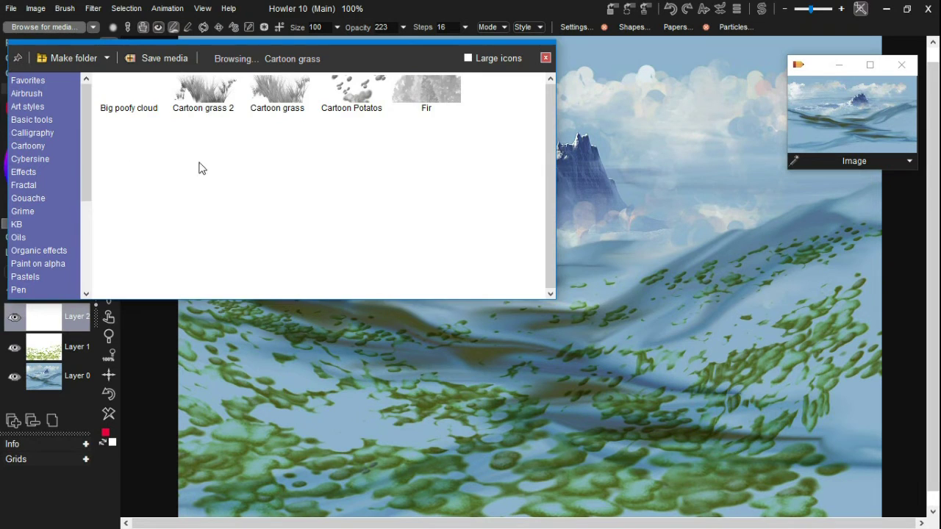
click(439, 97)
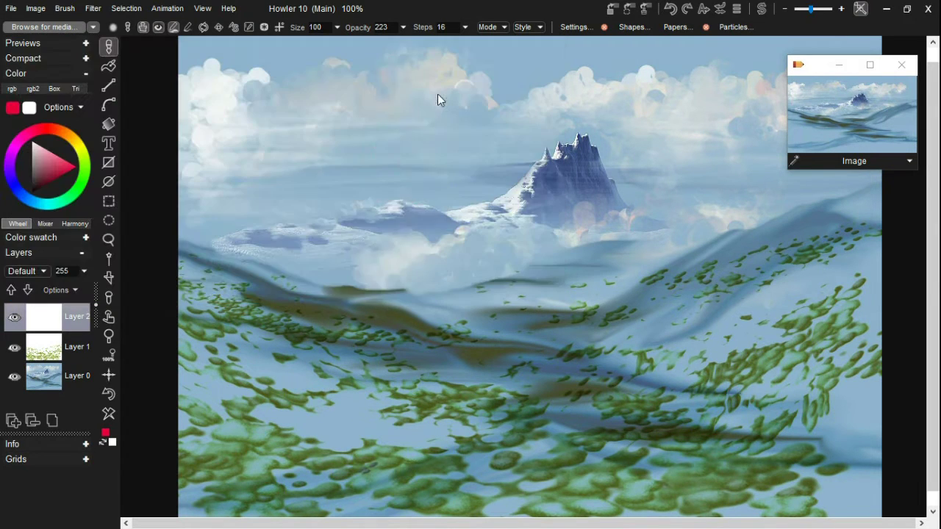
click(360, 239)
key(ctrl+z)
Set the painting colour to bright green #61D53B and paint a fir at the left edge
click(59, 153)
mouse_move(80, 160)
mouse_down()
mouse_move(83, 183)
mouse_move(82, 151)
mouse_move(85, 171)
mouse_up()
mouse_move(202, 221)
mouse_down()
mouse_move(253, 249)
mouse_move(291, 182)
mouse_move(285, 192)
mouse_move(180, 193)
mouse_up()
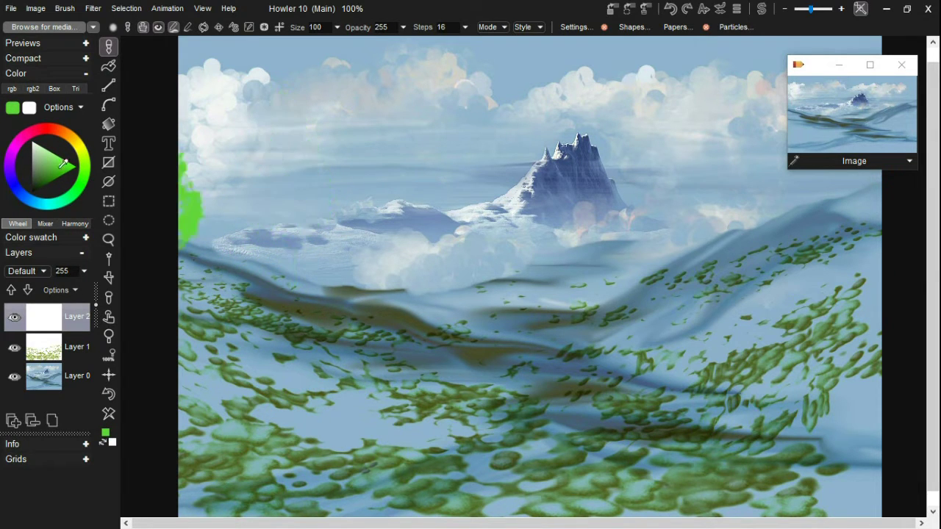
click(63, 107)
click(53, 105)
click(53, 105)
click(6, 201)
Open the full Color picker, flip between Themes and Pigments tabs, and show the saved themes list
click(106, 435)
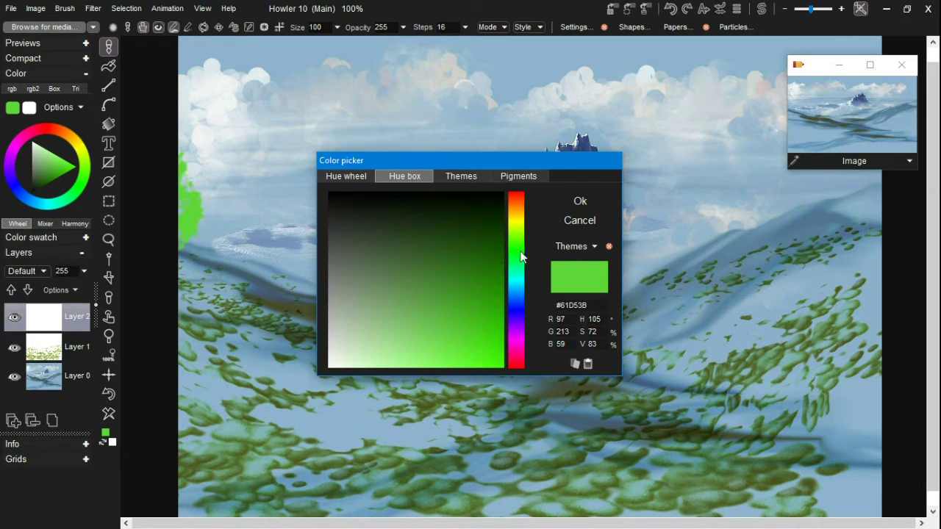
click(460, 182)
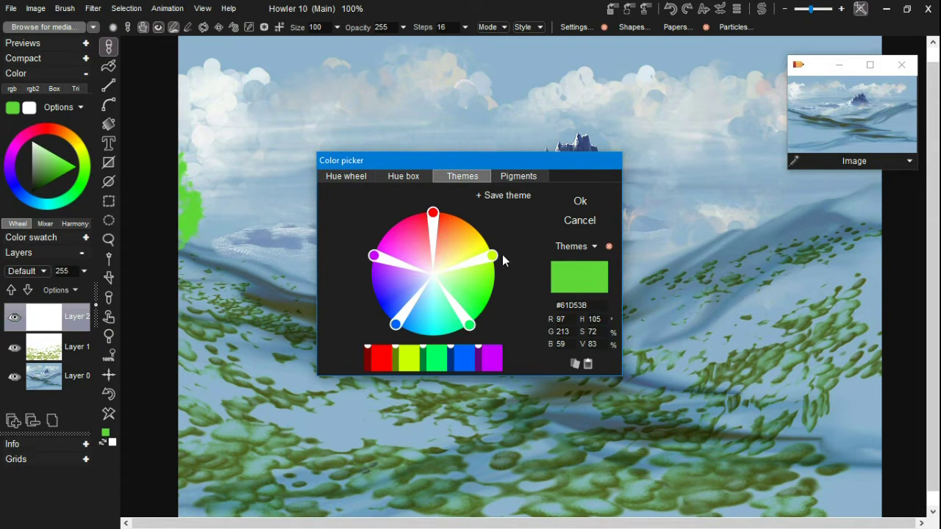
click(517, 177)
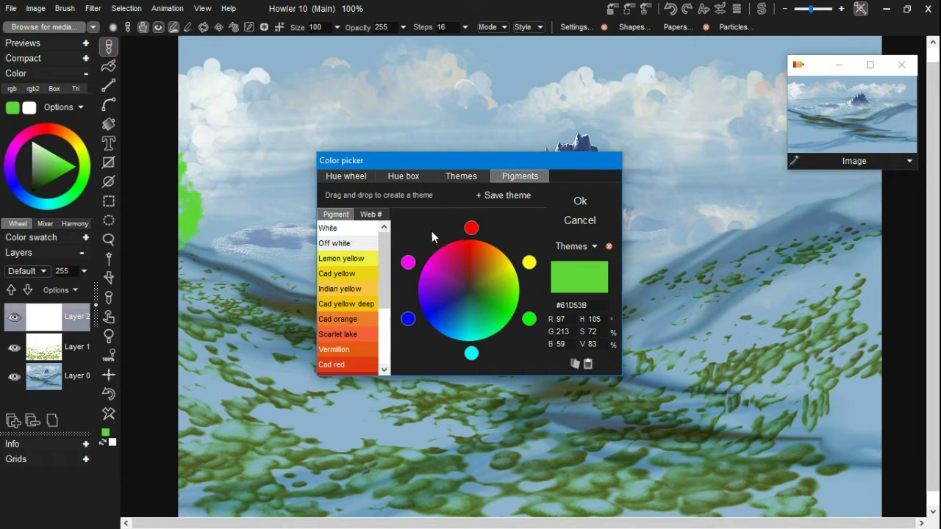
click(457, 178)
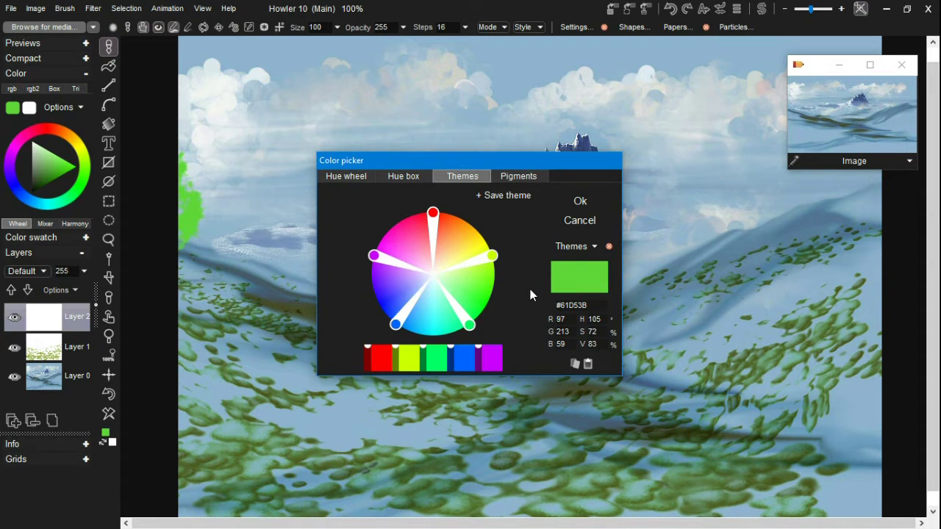
click(523, 179)
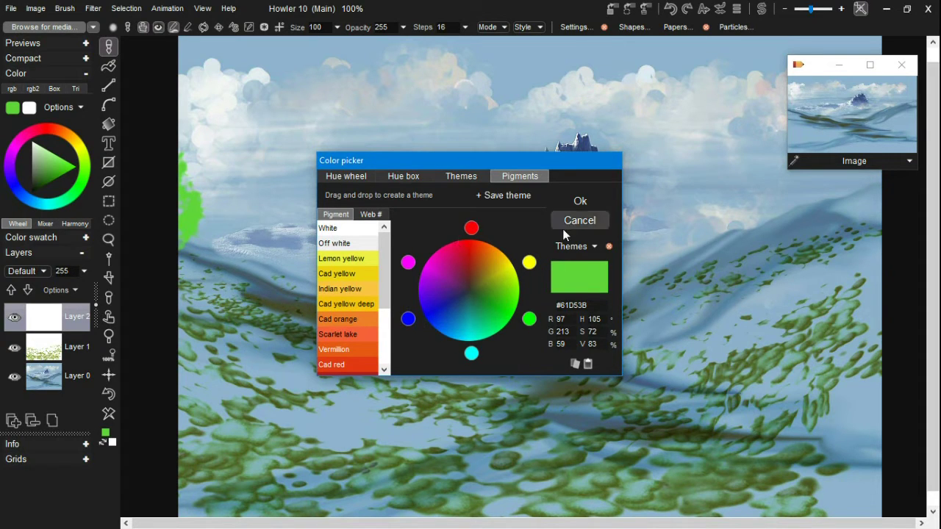
click(593, 250)
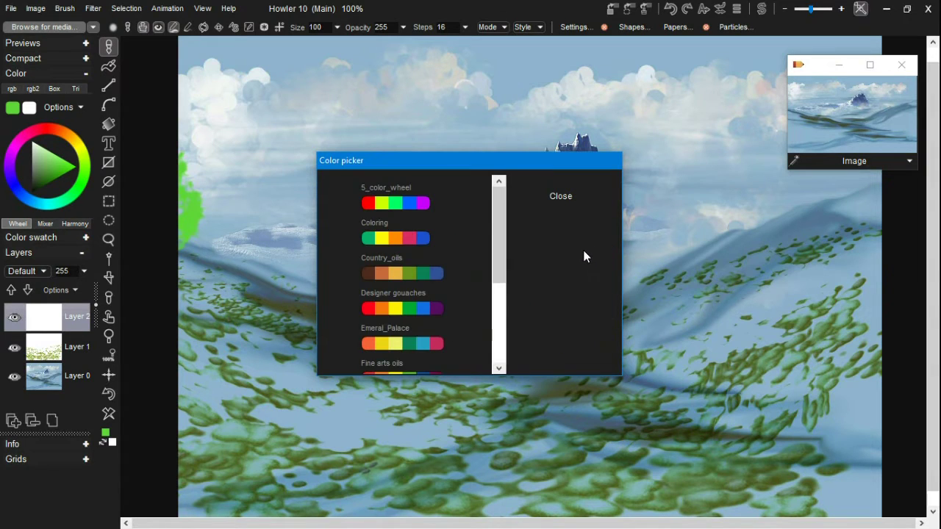
Close the themes list, toggle Pigments and Themes, and move the picker up-left off the peak
mouse_move(448, 208)
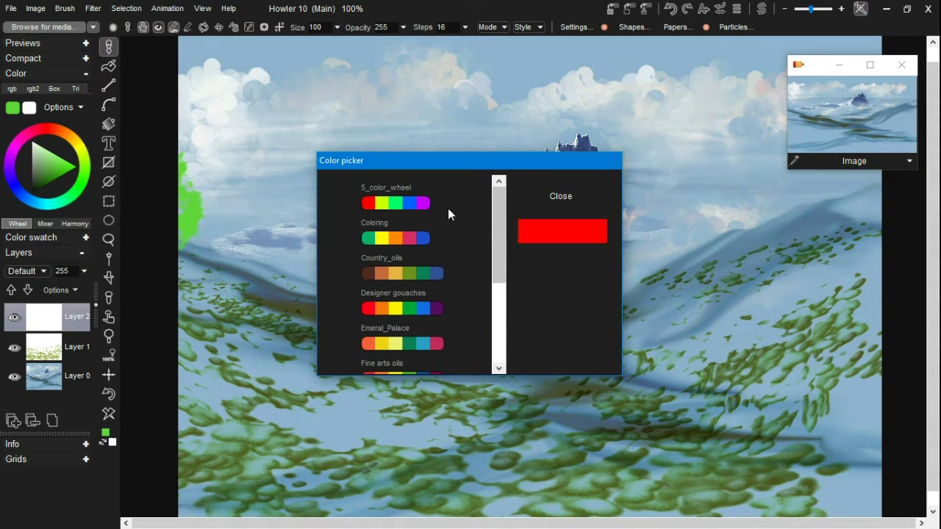
click(382, 209)
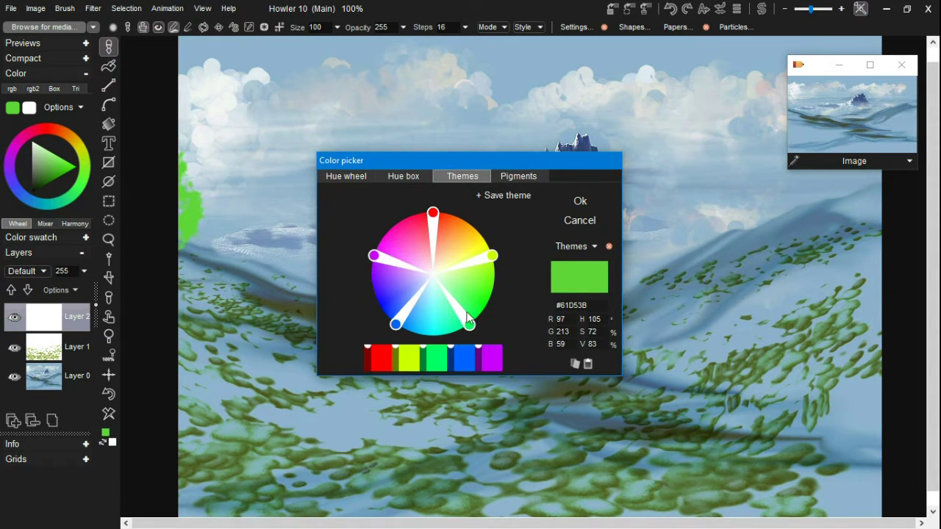
click(514, 176)
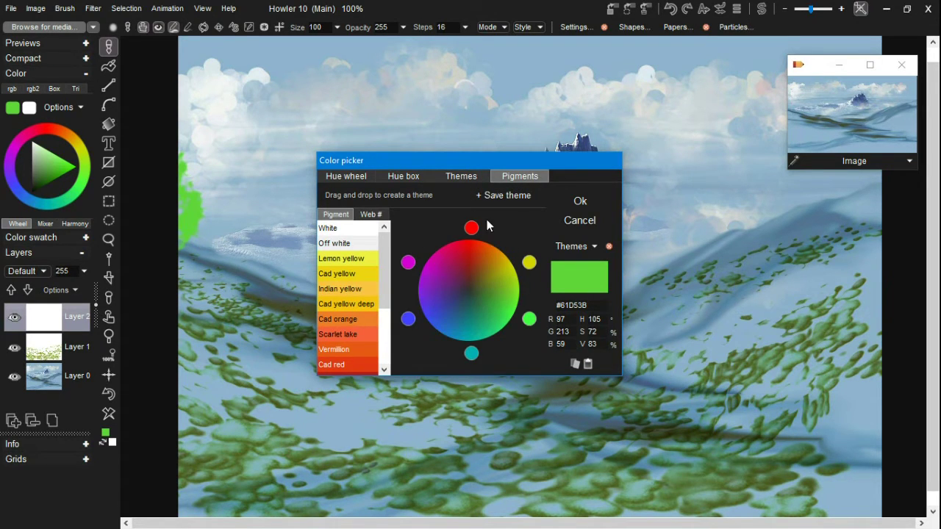
click(462, 172)
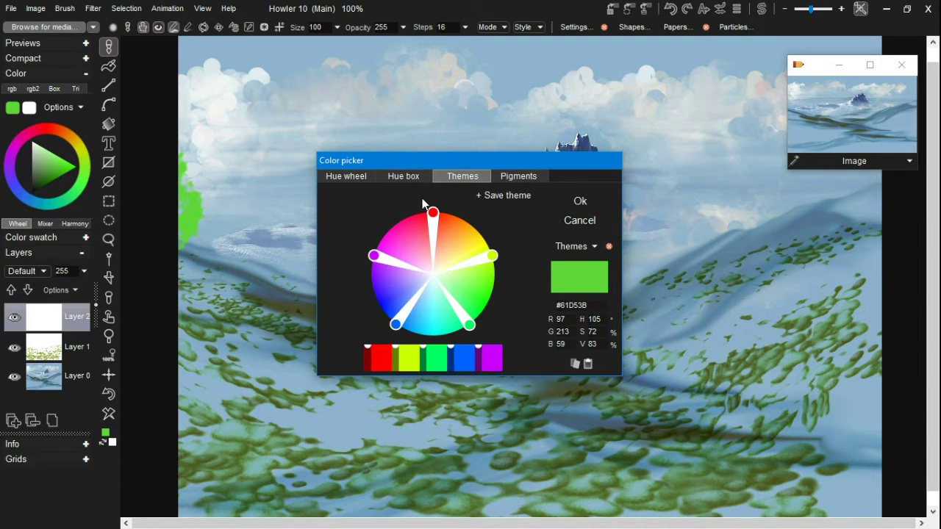
drag(453, 163, 309, 140)
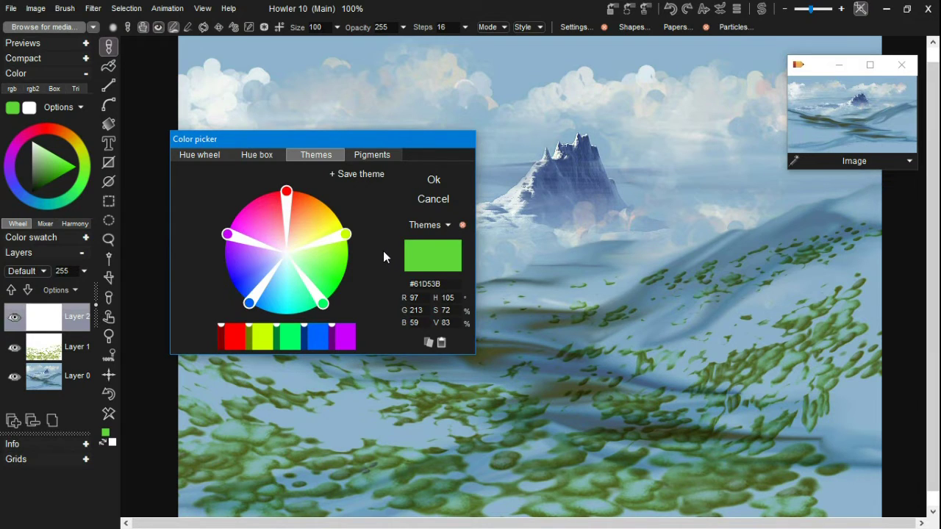
Preview the Warm_Split_Complements, Warm_earthtones and Watercolor cool themes, then load Warm and deep
click(438, 227)
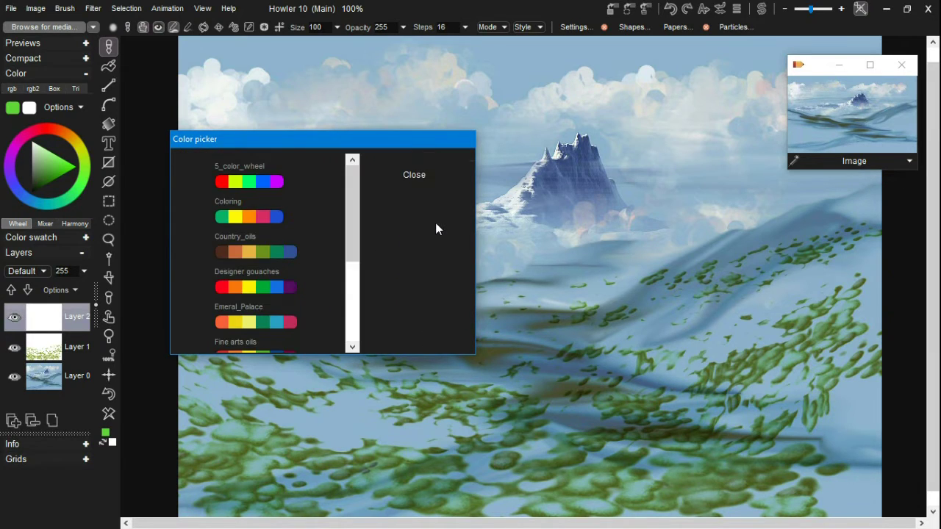
drag(356, 246, 355, 309)
click(291, 271)
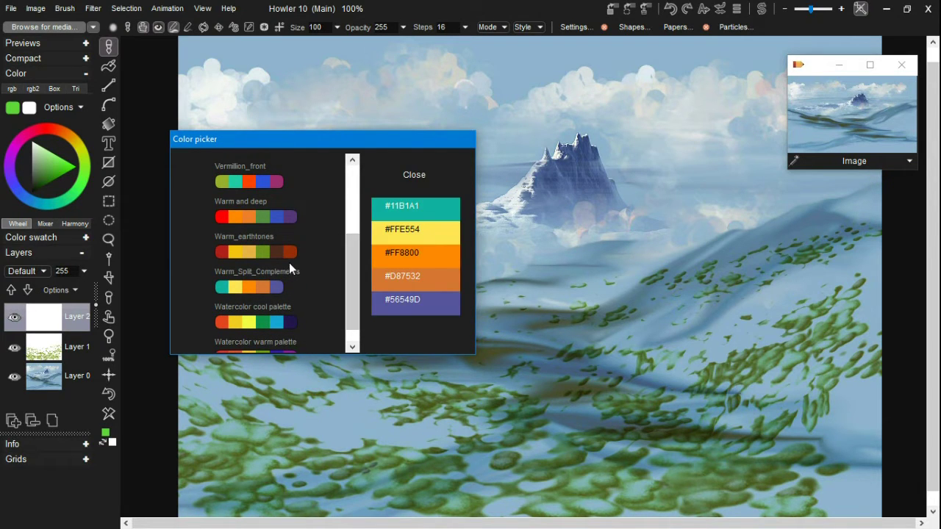
click(284, 261)
click(264, 295)
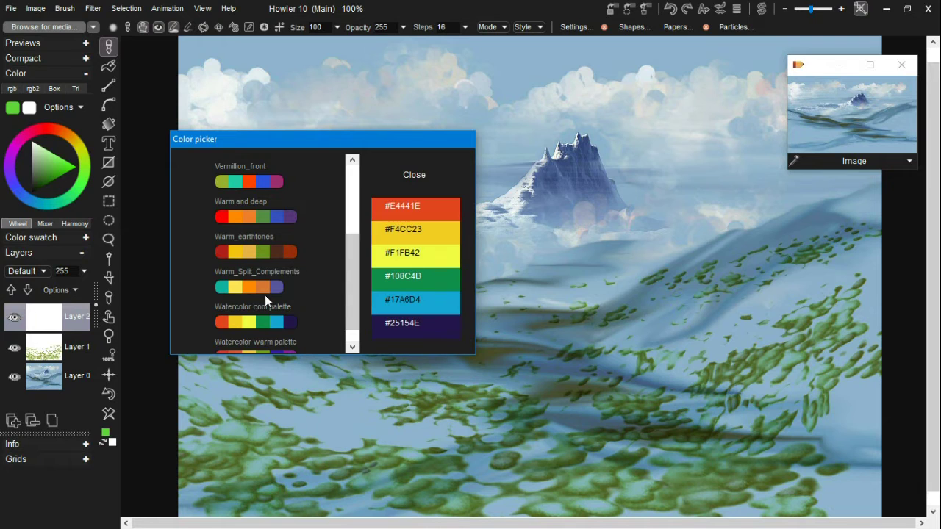
click(414, 175)
click(374, 154)
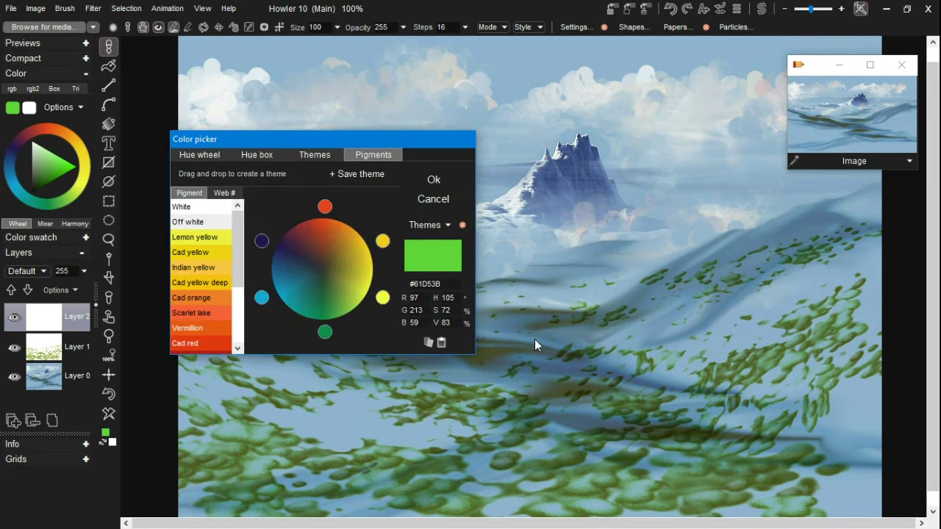
click(427, 225)
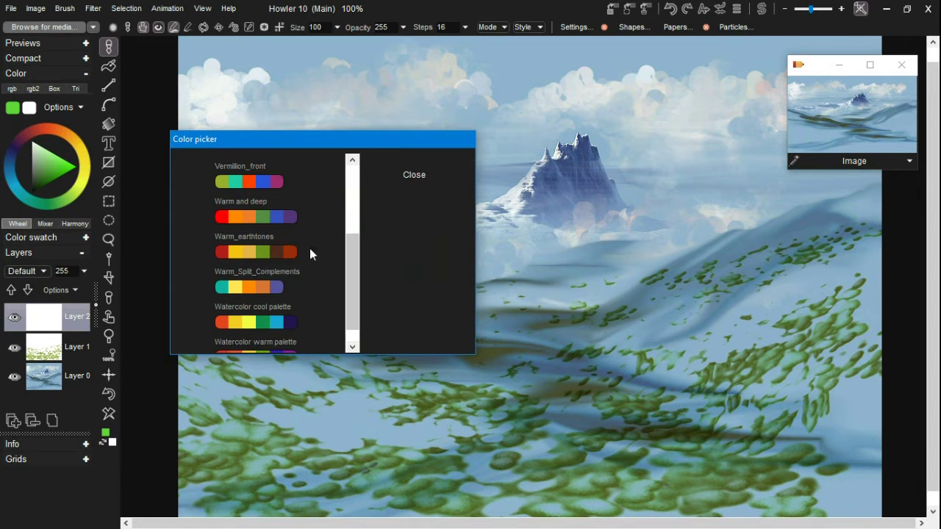
click(263, 213)
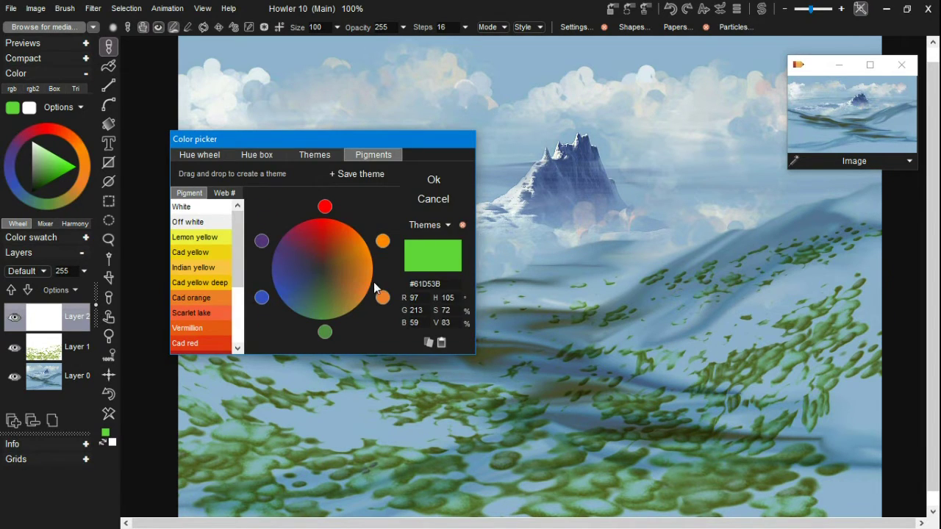
Experiment with the theme wheel, shifting magenta, blue, green and yellow-green harmony colours
click(324, 155)
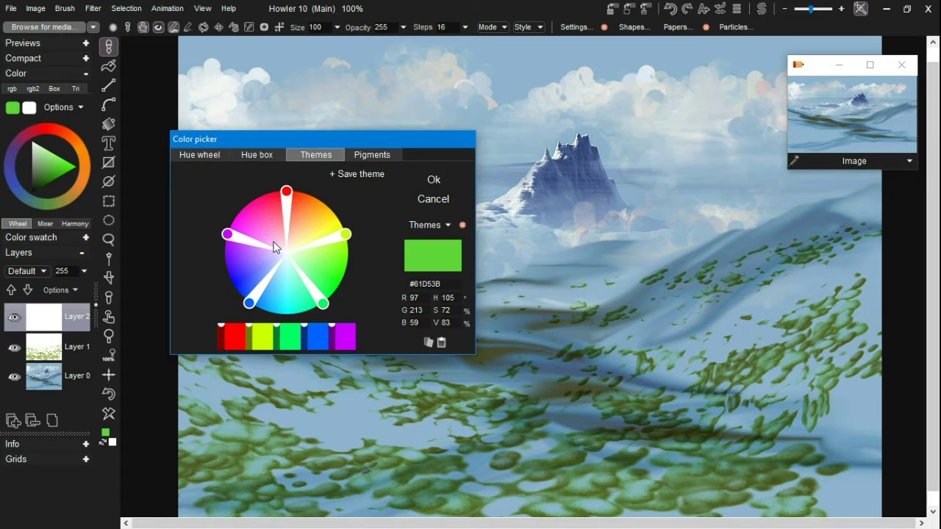
drag(227, 235, 246, 231)
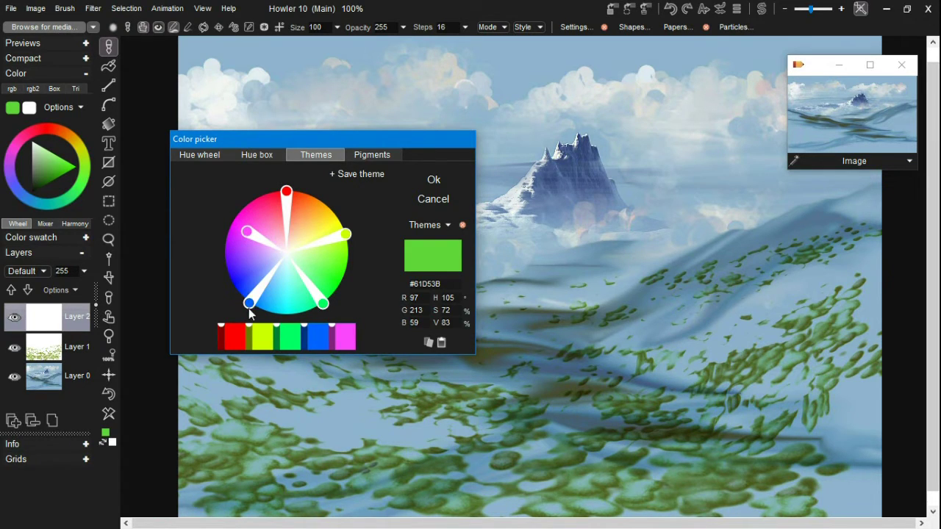
drag(253, 304, 267, 278)
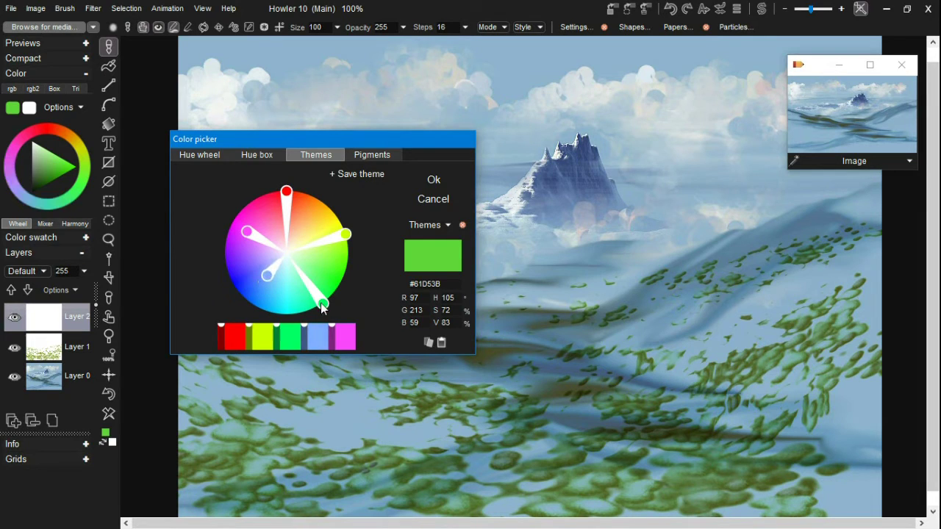
drag(320, 302, 299, 268)
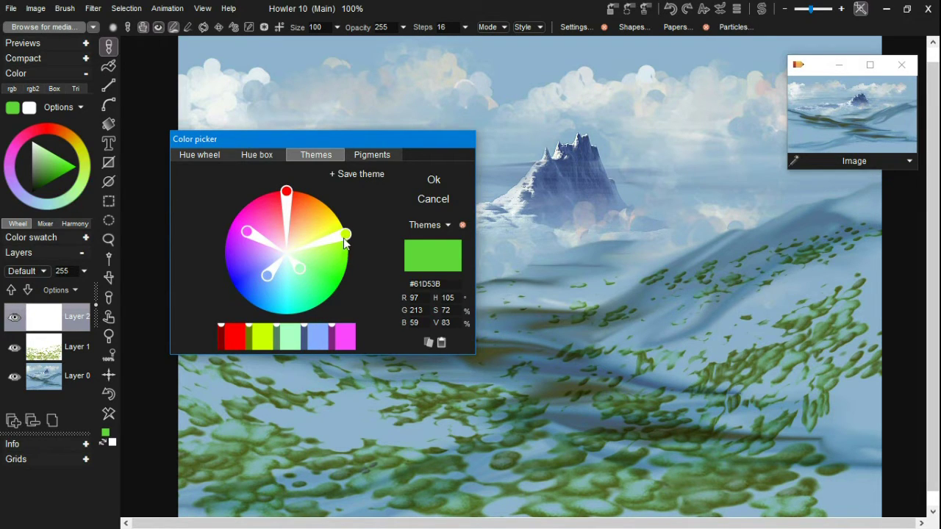
drag(344, 237, 331, 218)
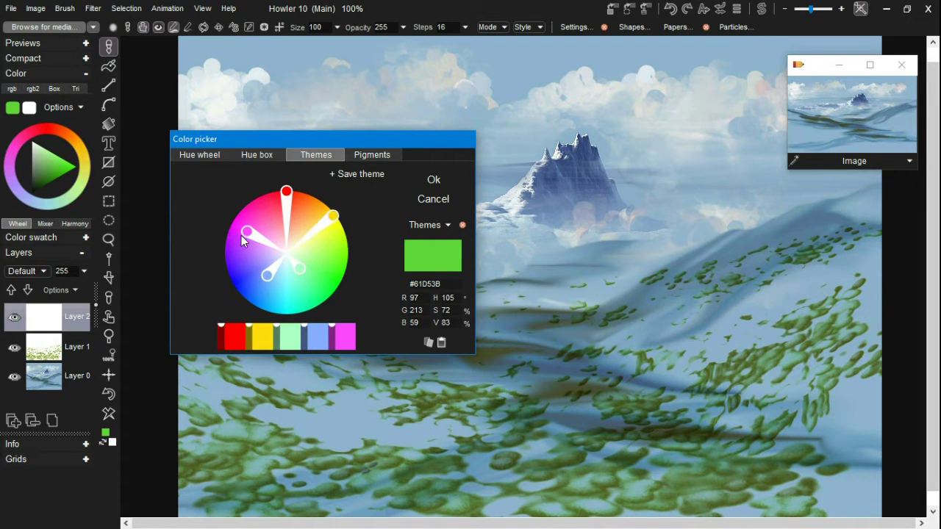
drag(241, 235, 238, 223)
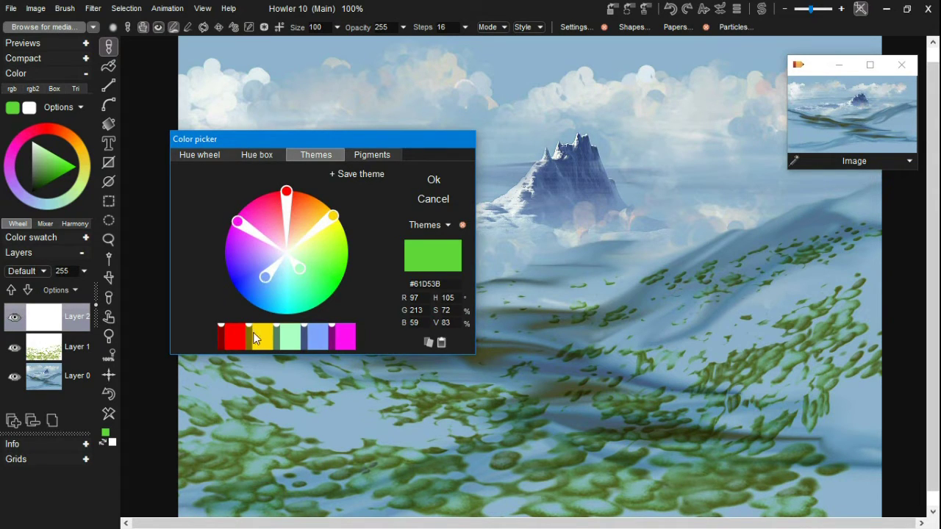
mouse_move(304, 324)
mouse_down()
mouse_move(304, 336)
mouse_move(282, 349)
mouse_move(281, 335)
mouse_up()
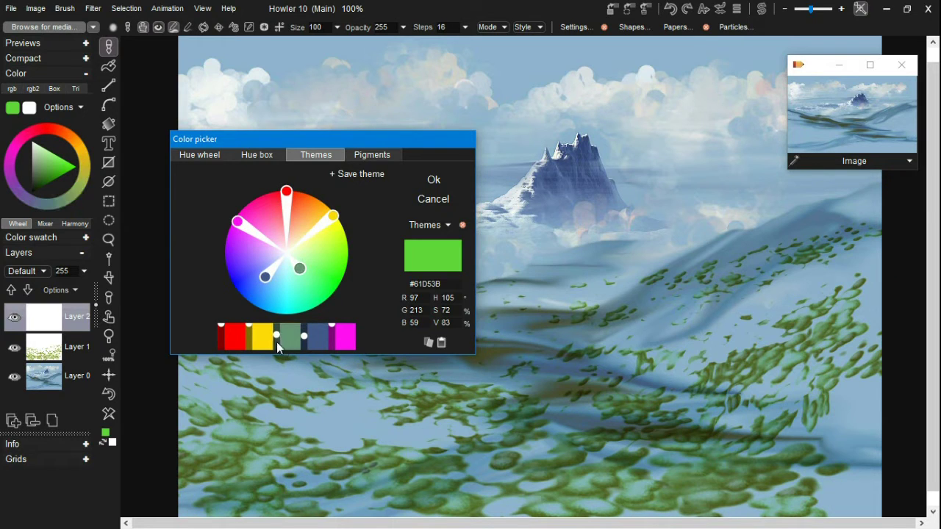
Load the Warm_earthtones theme and view it on the Pigments tab
click(443, 224)
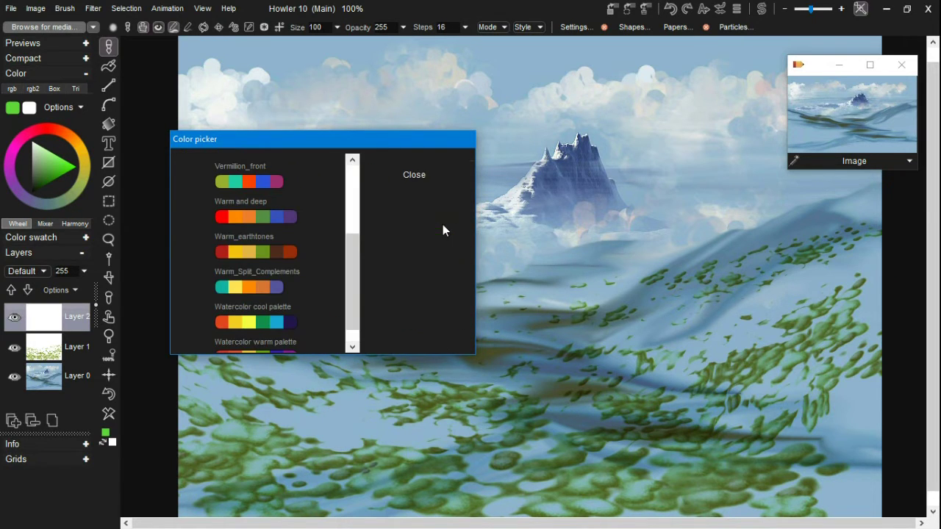
click(299, 235)
click(291, 250)
click(372, 153)
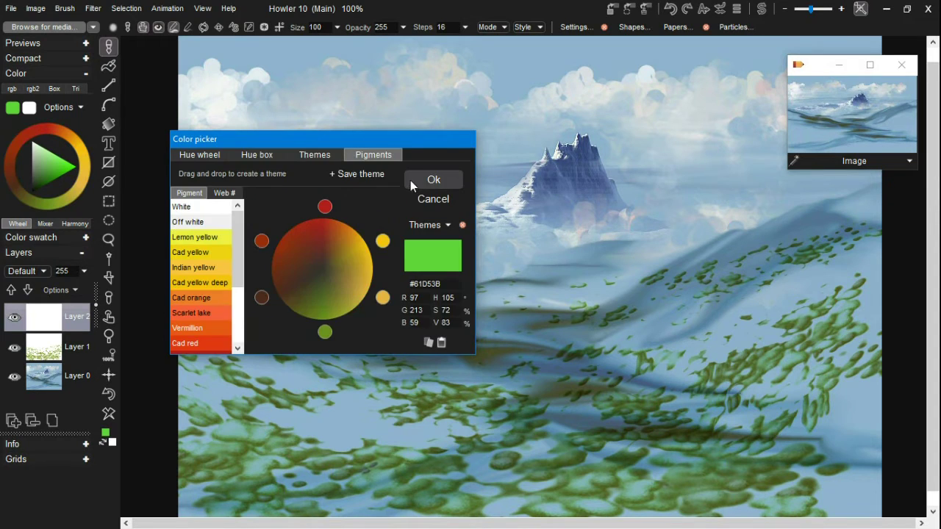
Close the picker, set the painting colour to dark olive green, and load the Fir tree brush
click(422, 178)
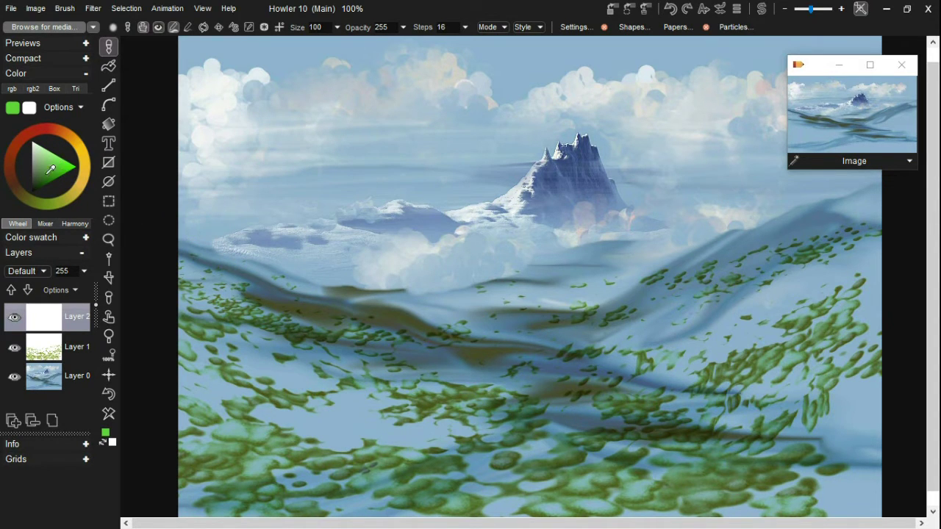
mouse_move(55, 138)
mouse_down()
mouse_move(25, 135)
mouse_move(10, 177)
mouse_move(19, 194)
mouse_move(45, 204)
mouse_up()
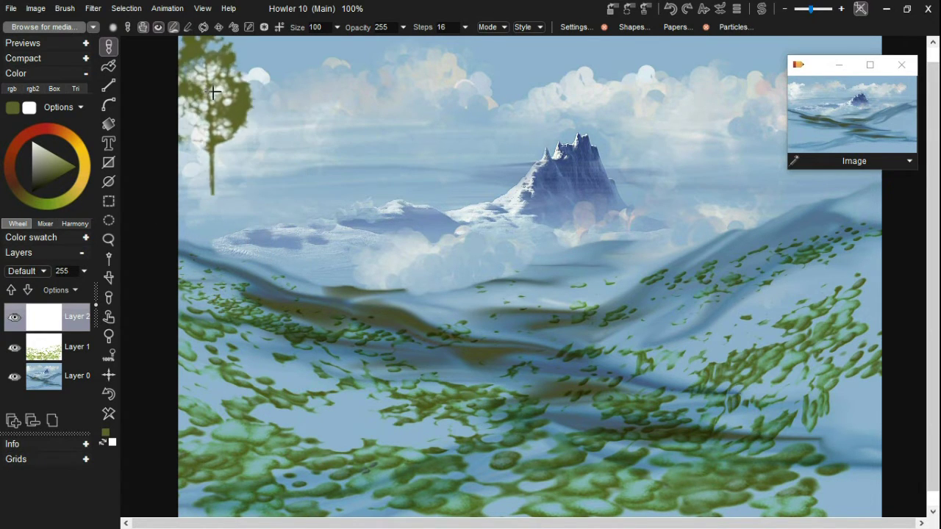
click(54, 32)
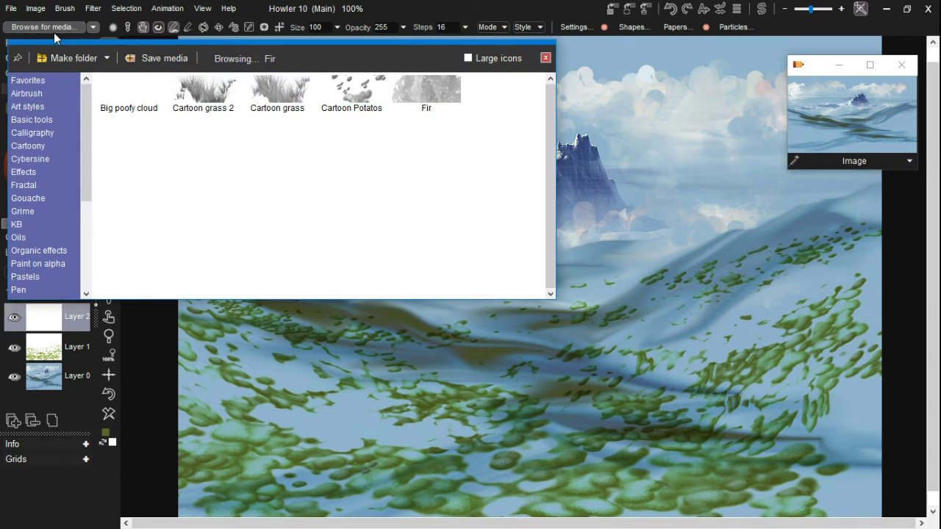
click(446, 92)
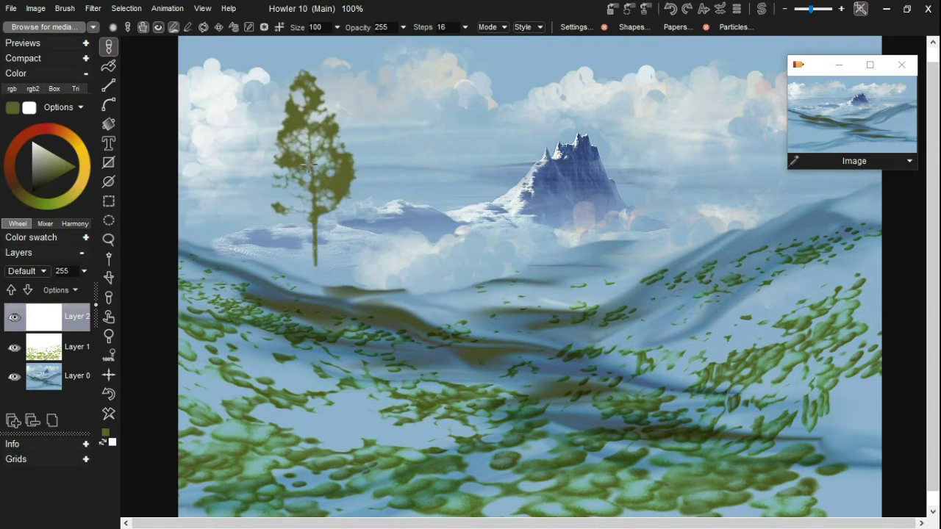
click(51, 9)
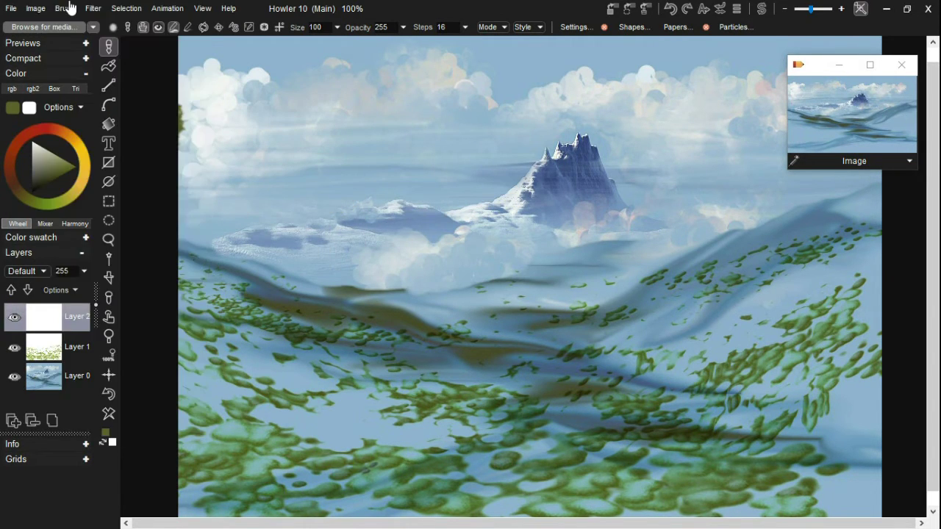
click(65, 9)
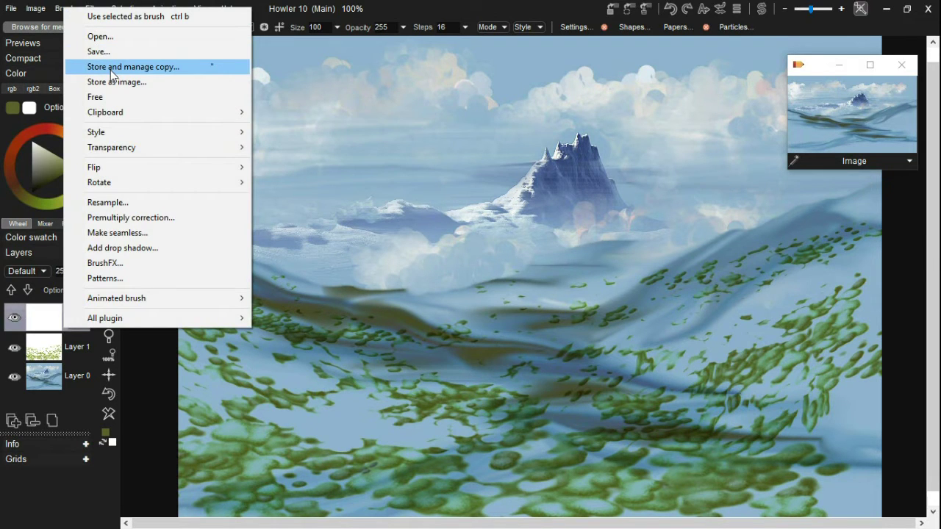
click(110, 69)
click(288, 144)
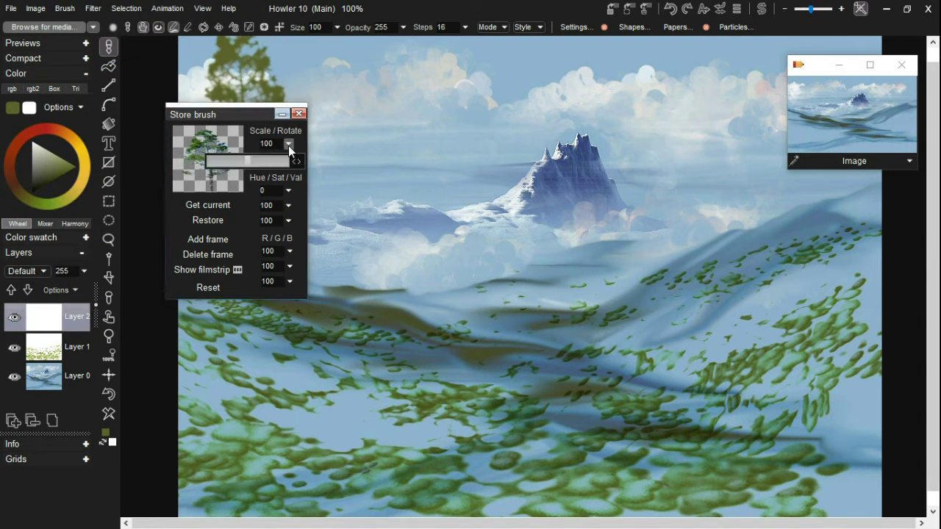
drag(232, 160, 224, 161)
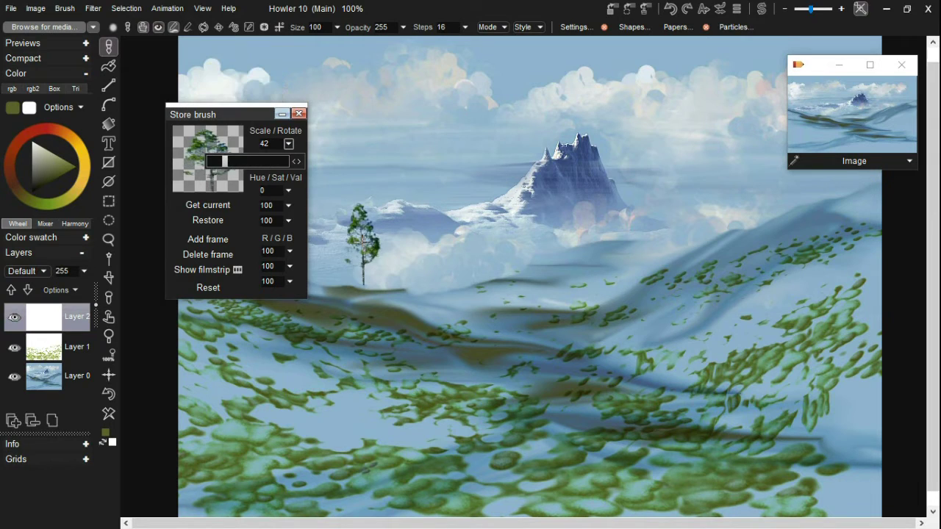
click(263, 116)
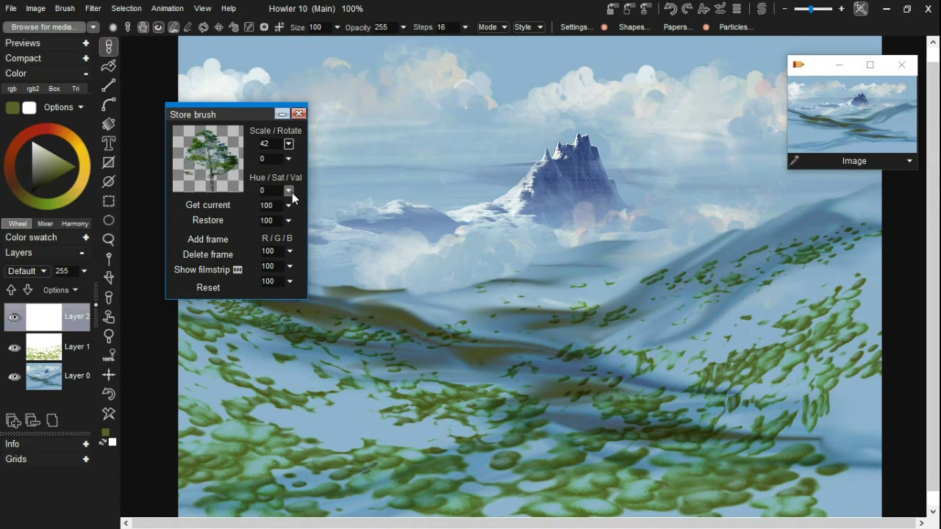
drag(223, 115, 658, 134)
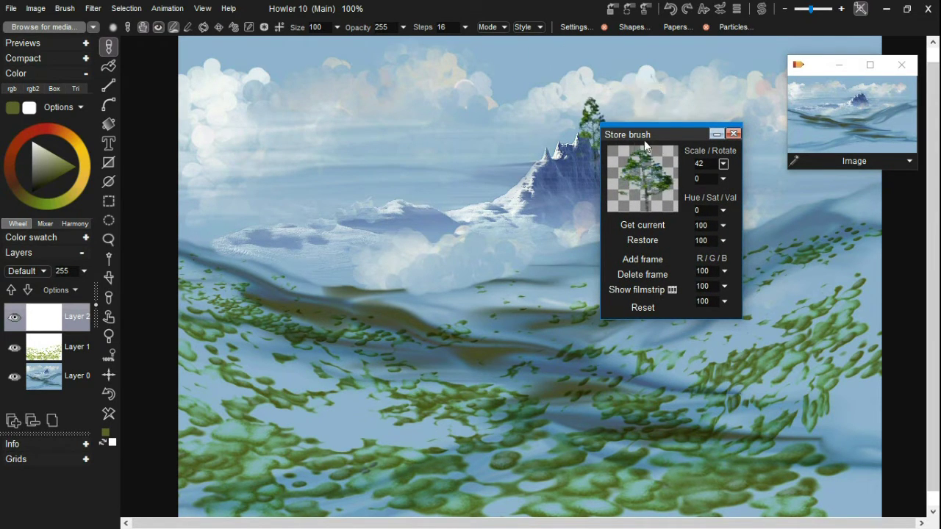
drag(659, 141, 190, 79)
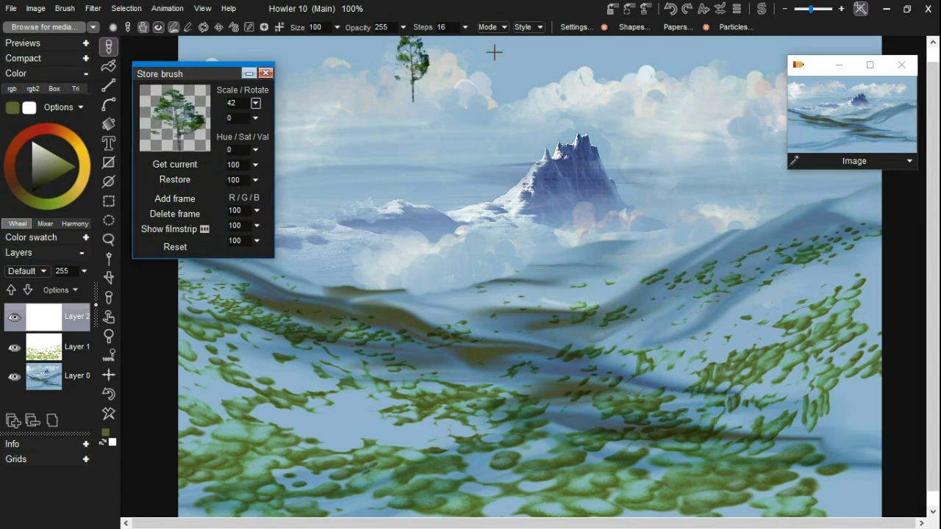
click(577, 27)
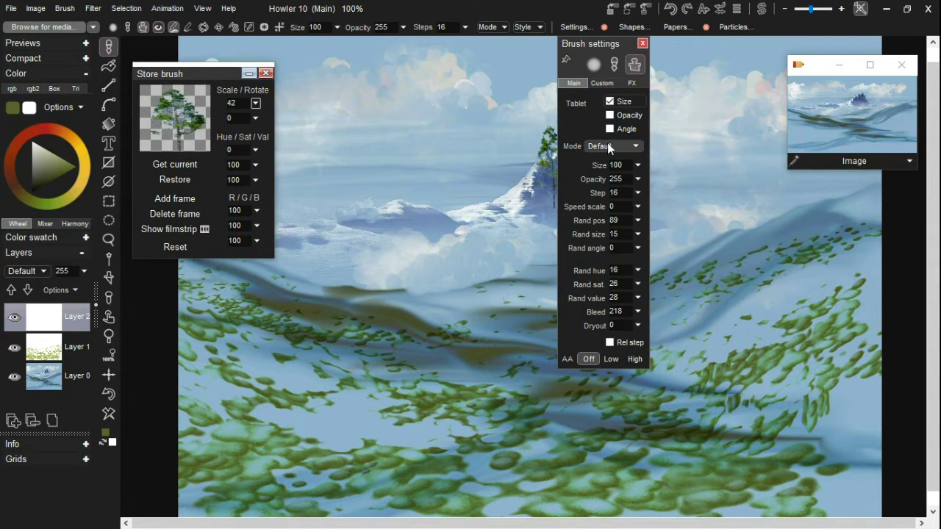
On Layer 2, paint dark fir trees across the left hillside and along the right slope
mouse_move(194, 71)
mouse_down()
mouse_move(249, 65)
mouse_move(211, 54)
mouse_move(217, 251)
mouse_move(816, 352)
mouse_move(864, 332)
mouse_up()
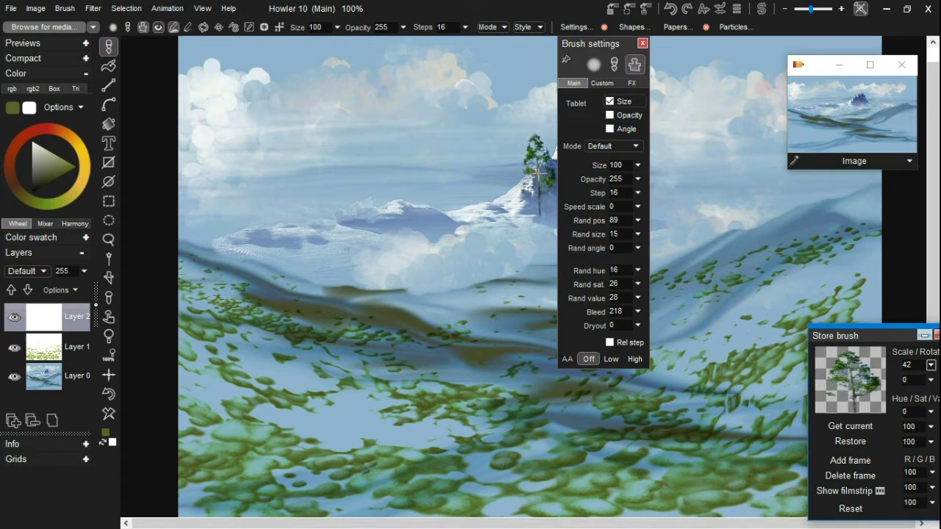
mouse_move(276, 250)
mouse_down()
mouse_move(332, 262)
mouse_move(309, 243)
mouse_up()
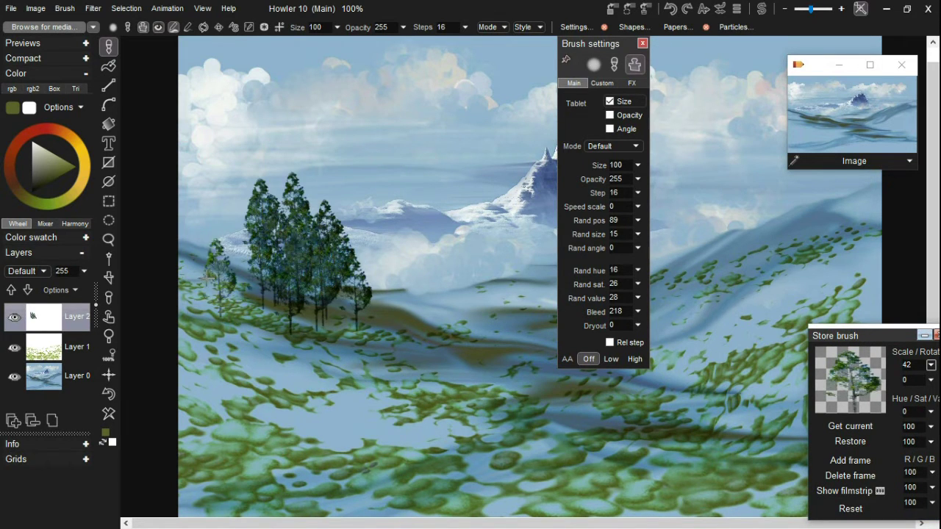
click(109, 395)
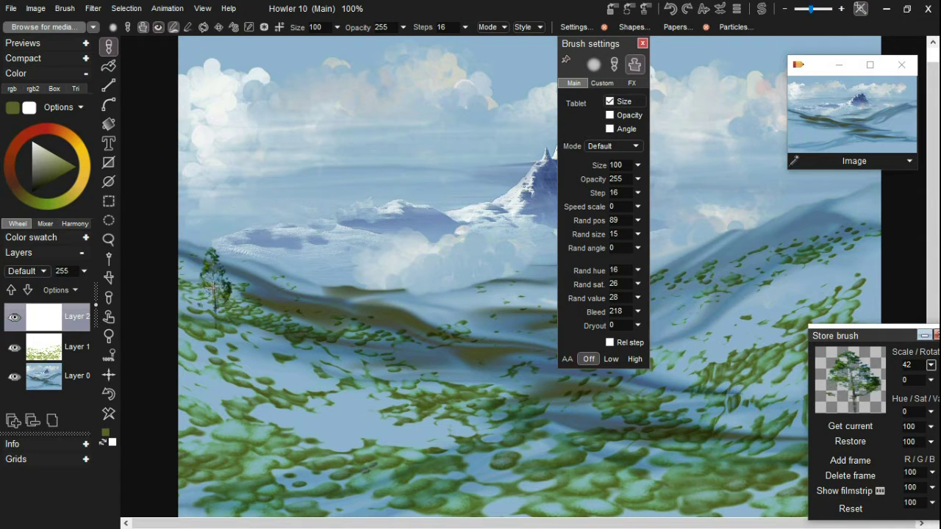
mouse_move(326, 294)
mouse_down()
mouse_move(221, 235)
mouse_move(243, 294)
mouse_move(327, 297)
mouse_move(385, 335)
mouse_up()
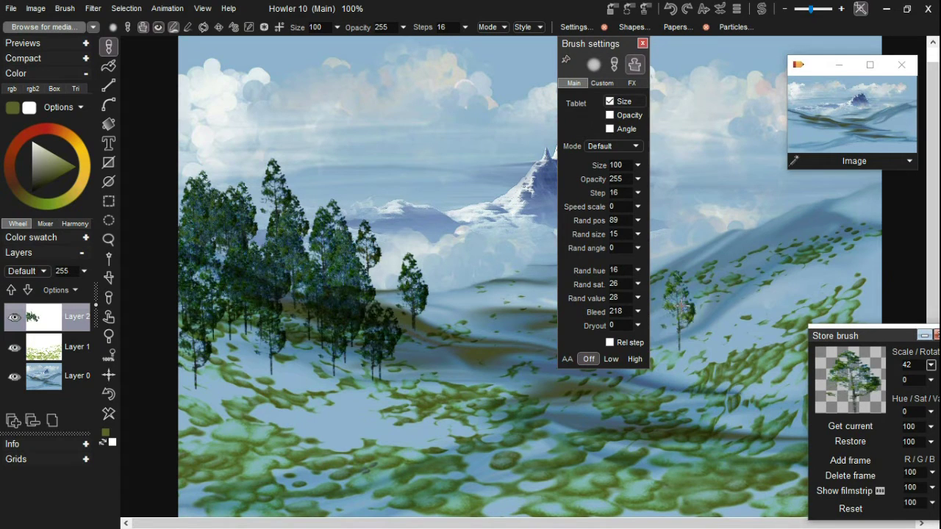
mouse_move(737, 261)
mouse_down()
mouse_move(750, 220)
mouse_move(804, 250)
mouse_move(814, 213)
mouse_up()
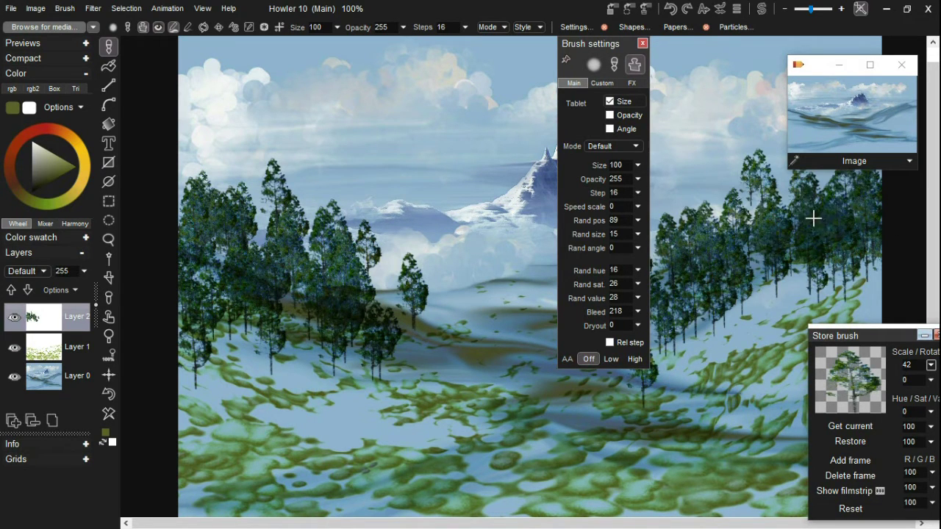
Switch to the Airbrush 75 brush and brighten the shadowed snow beneath the left trees
click(110, 48)
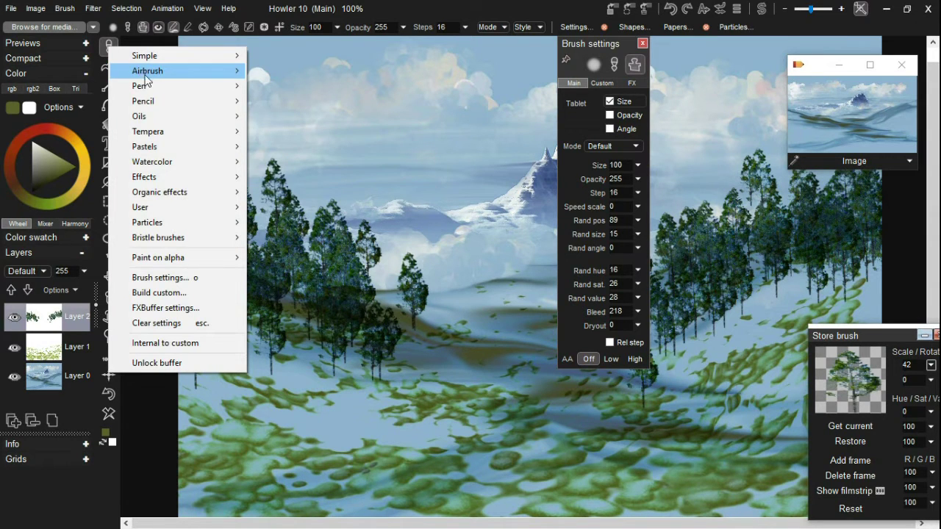
mouse_move(212, 70)
click(305, 131)
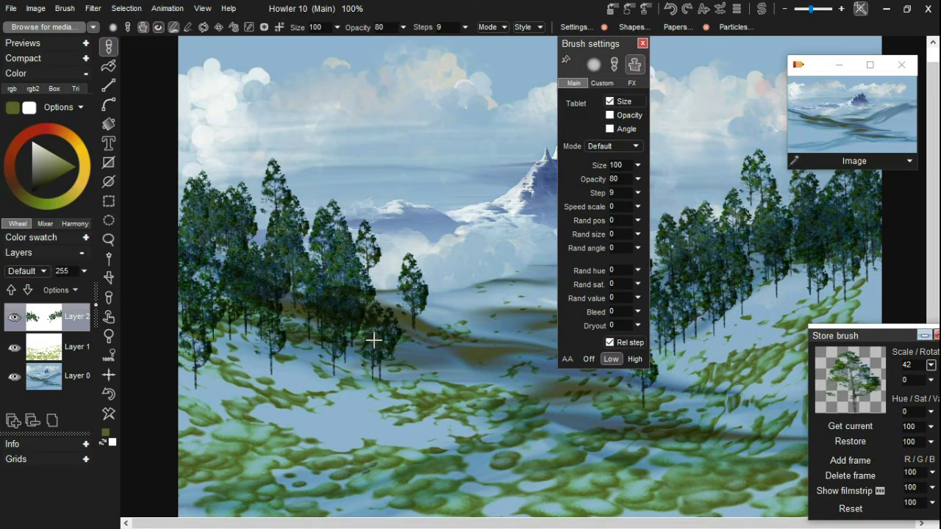
mouse_move(378, 336)
mouse_down()
mouse_move(358, 350)
mouse_move(386, 360)
mouse_up()
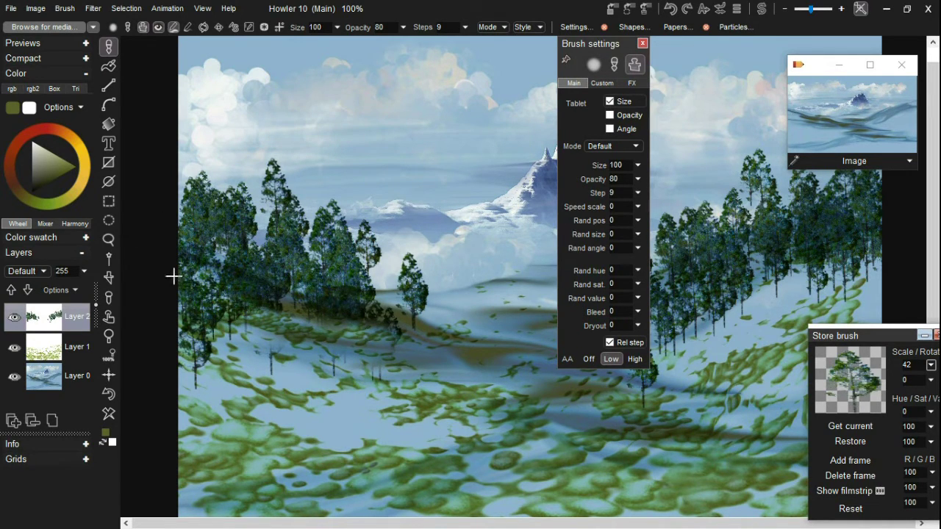
Choose a pale blue-white colour, mist over the green patches under the firs, and close brush settings
click(113, 443)
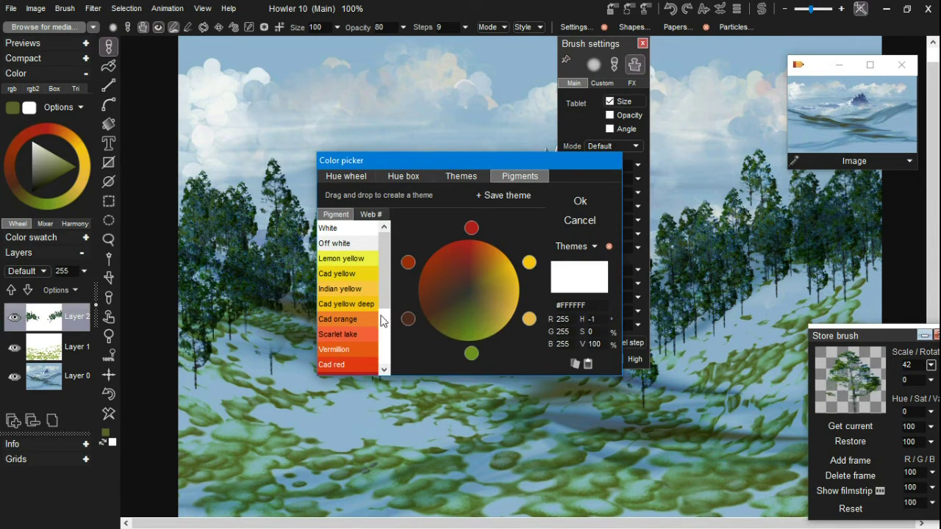
click(405, 176)
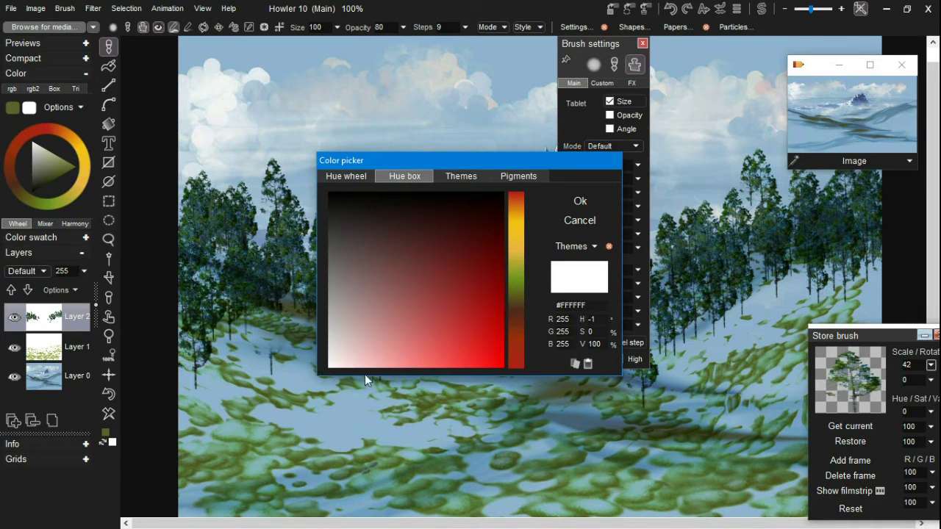
click(571, 202)
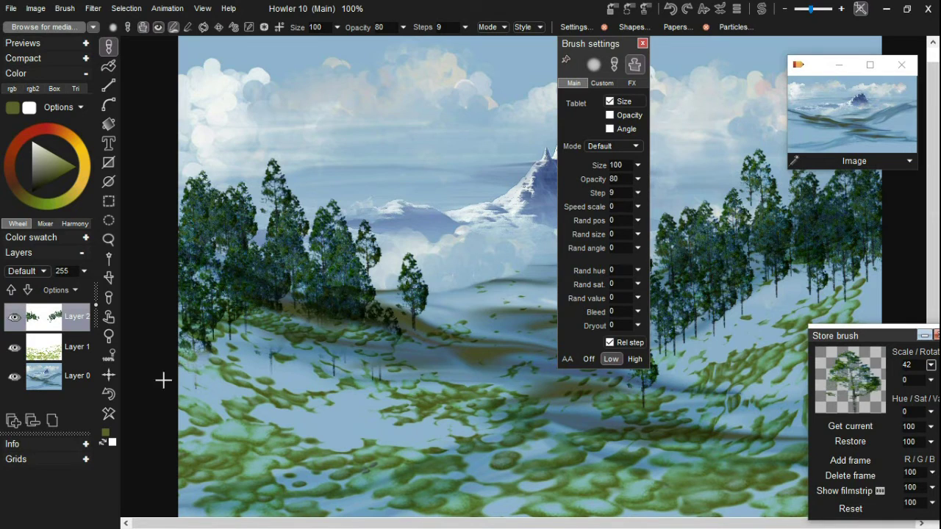
mouse_move(275, 365)
mouse_down()
mouse_move(272, 320)
mouse_move(222, 290)
mouse_move(216, 300)
mouse_move(361, 317)
mouse_move(149, 282)
mouse_move(229, 281)
mouse_move(281, 299)
mouse_move(193, 273)
mouse_move(258, 282)
mouse_move(426, 327)
mouse_move(396, 321)
mouse_move(430, 309)
mouse_up()
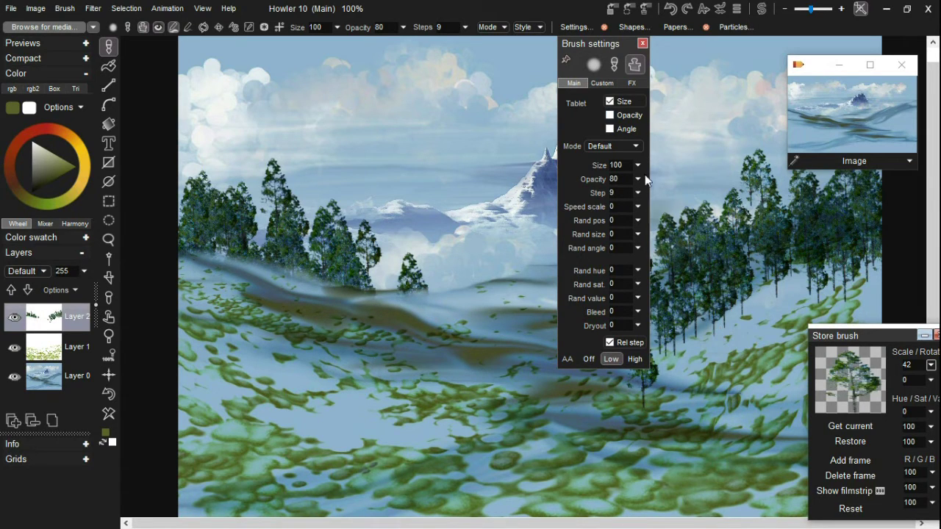
click(642, 44)
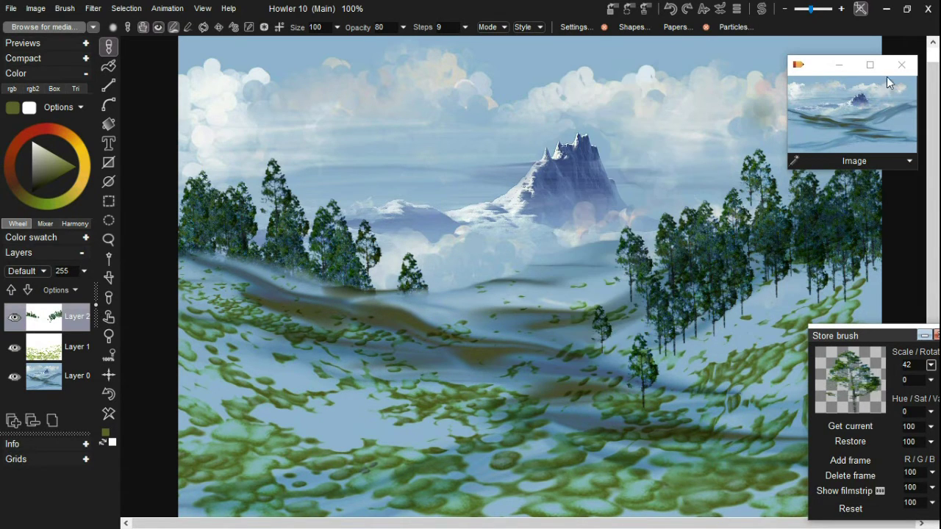
Airbrush fog over the lower right-hand tree trunks and fade the tree layer to 112 opacity
mouse_move(625, 335)
mouse_down()
mouse_move(609, 327)
mouse_move(727, 294)
mouse_move(599, 308)
mouse_move(808, 265)
mouse_move(735, 246)
mouse_move(819, 272)
mouse_move(672, 286)
mouse_move(787, 228)
mouse_move(867, 202)
mouse_move(804, 221)
mouse_move(588, 389)
mouse_move(661, 382)
mouse_move(815, 309)
mouse_up()
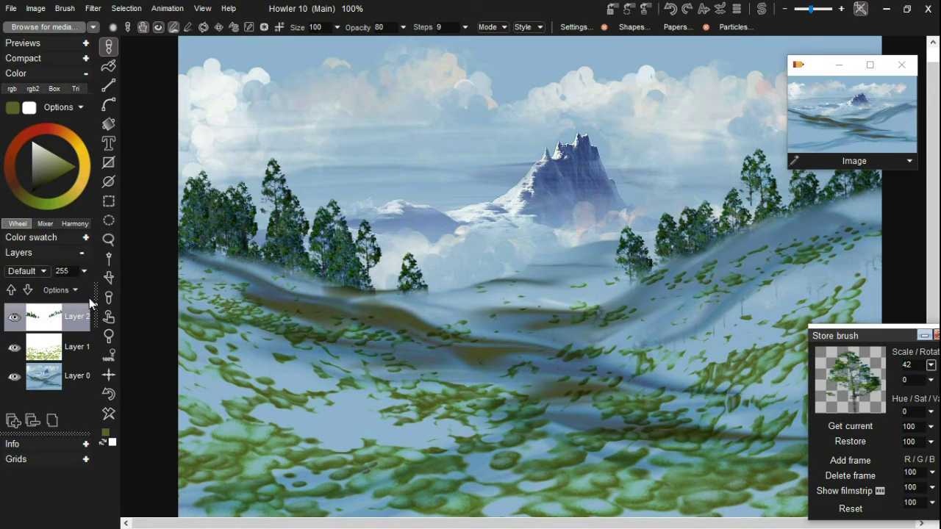
click(83, 272)
drag(72, 289, 114, 294)
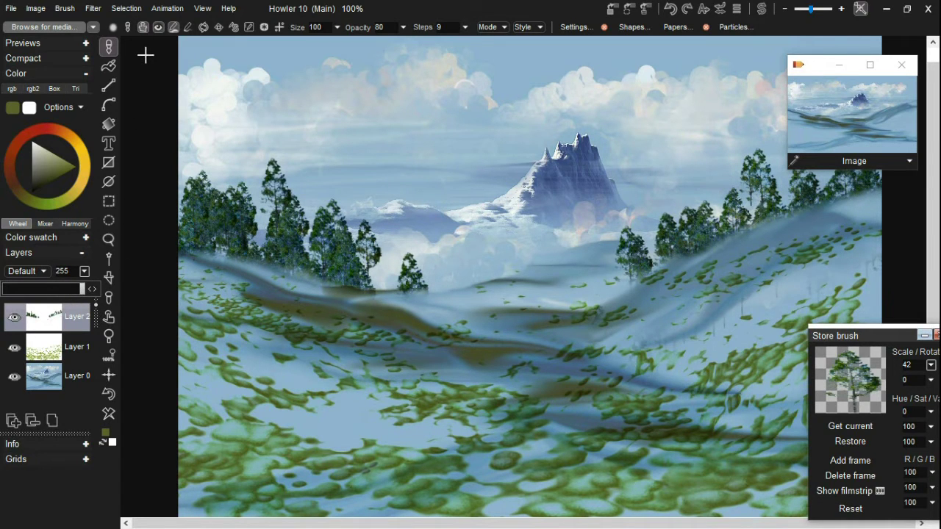
click(94, 11)
Tint the fir trees blue with an additive Color shift of Red 27, Green 31, Blue 177
mouse_move(140, 38)
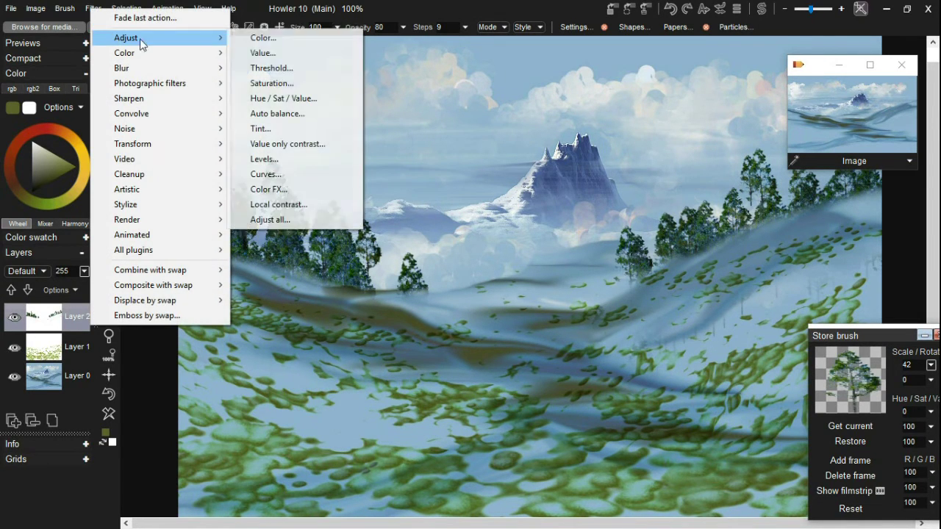
click(252, 41)
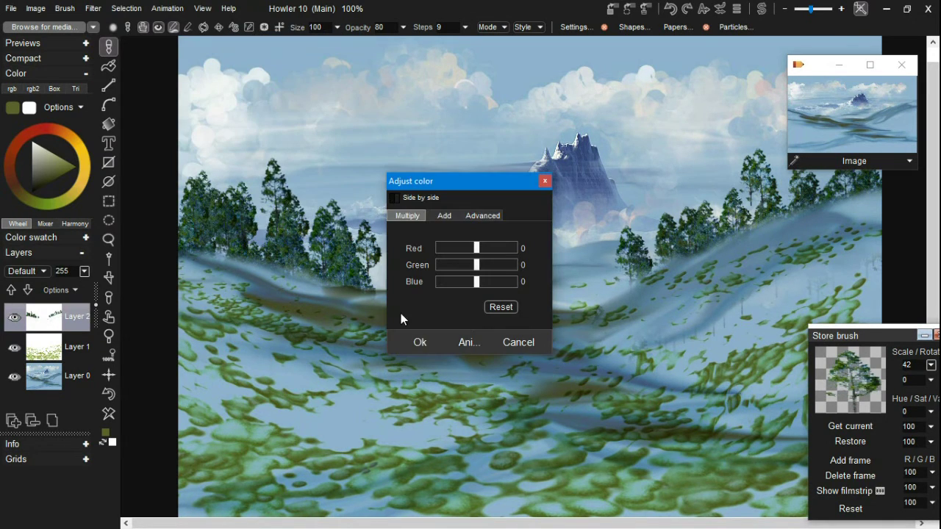
click(446, 216)
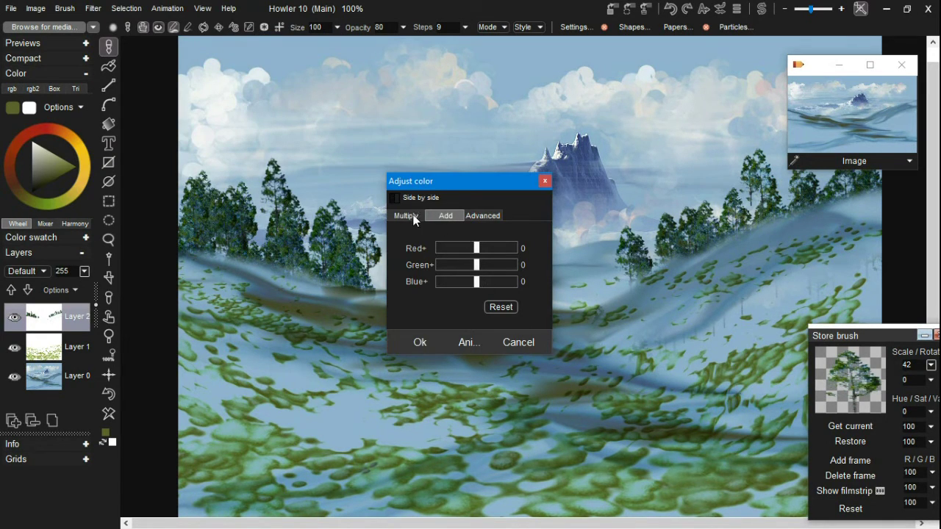
drag(476, 281, 481, 244)
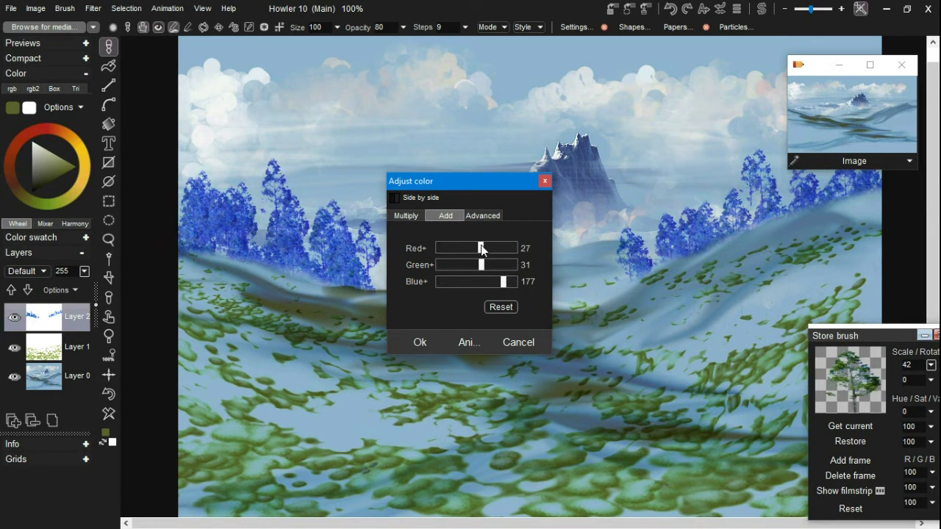
click(419, 342)
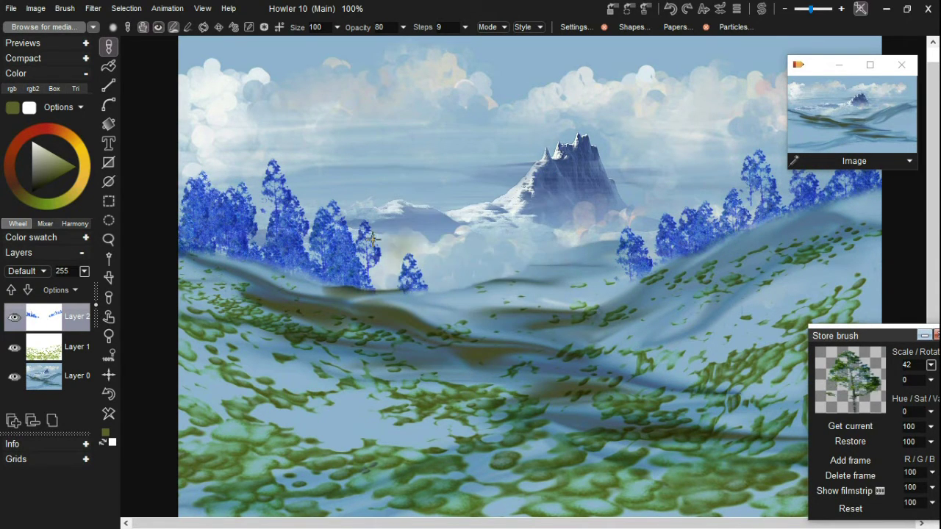
Soften the blue fir trees by lowering their saturation level to 149
click(97, 8)
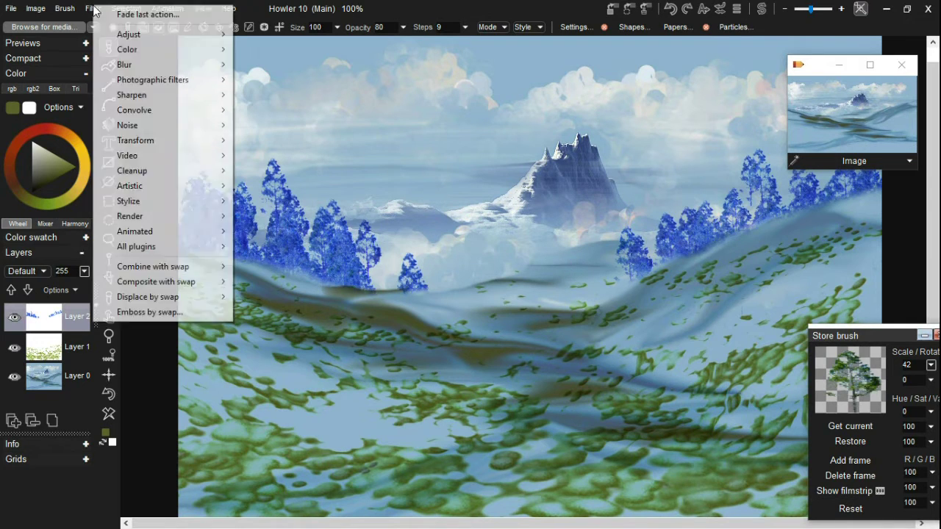
mouse_move(218, 32)
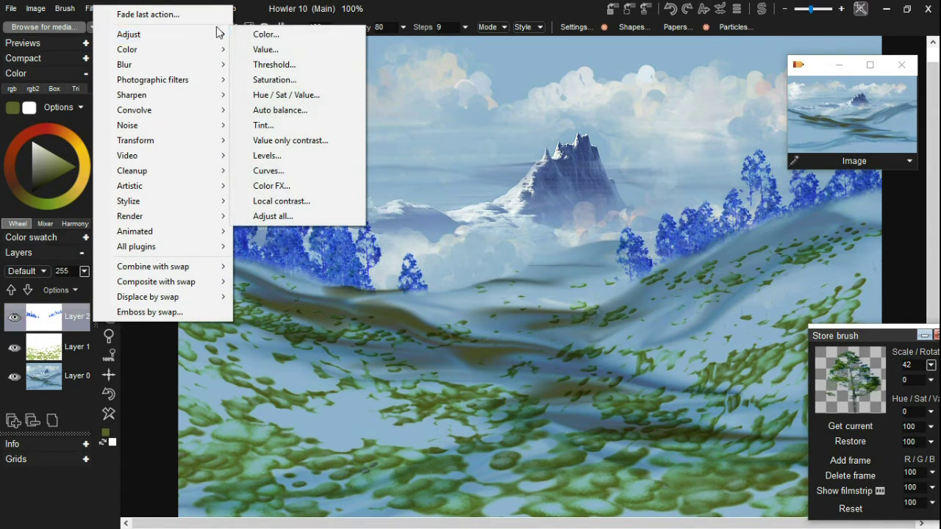
click(272, 80)
drag(467, 271, 445, 273)
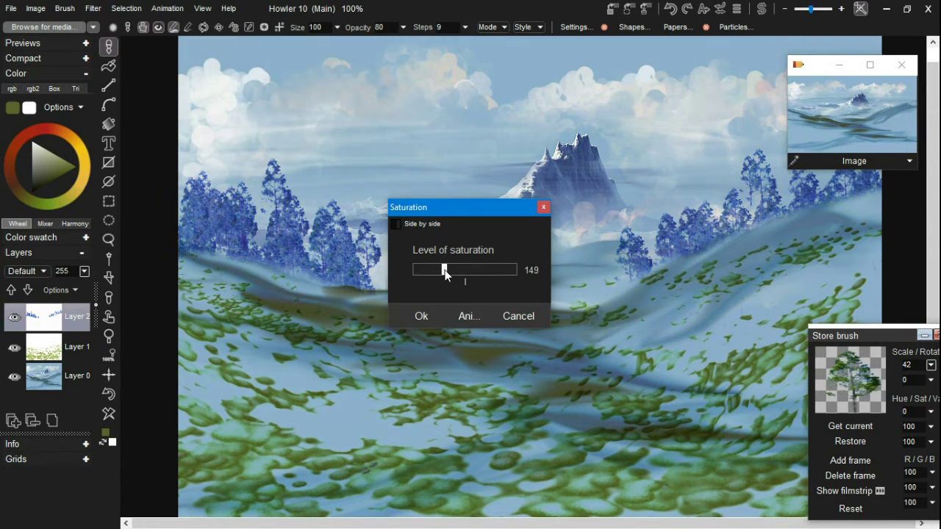
click(433, 312)
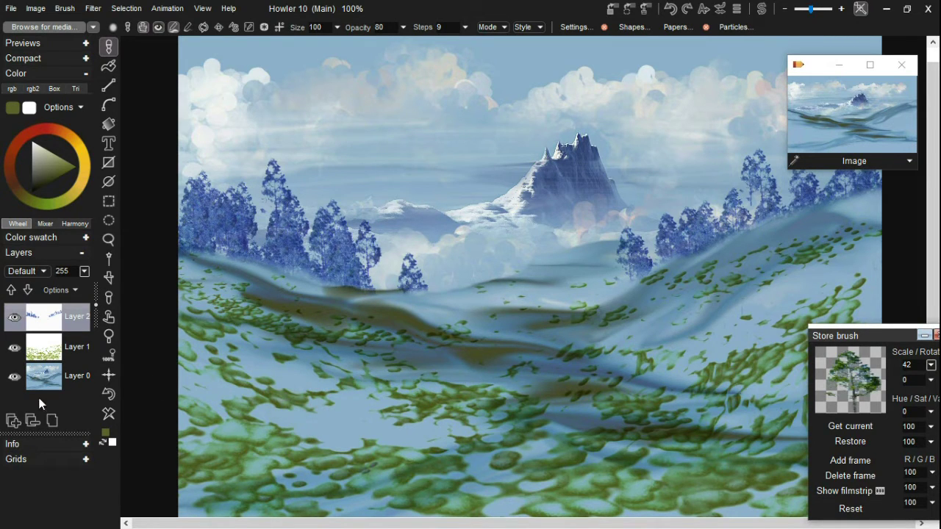
Add a new blank layer on top and close the Store brush panel
click(13, 420)
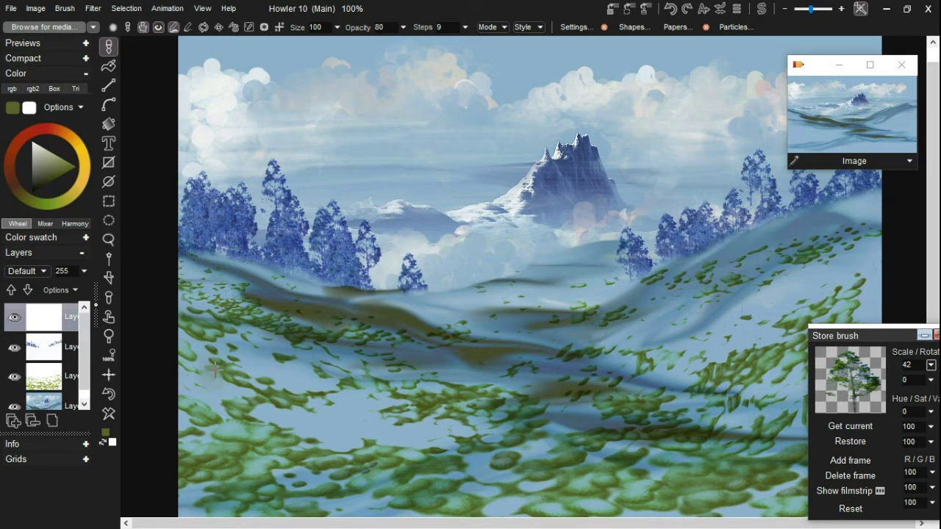
click(926, 363)
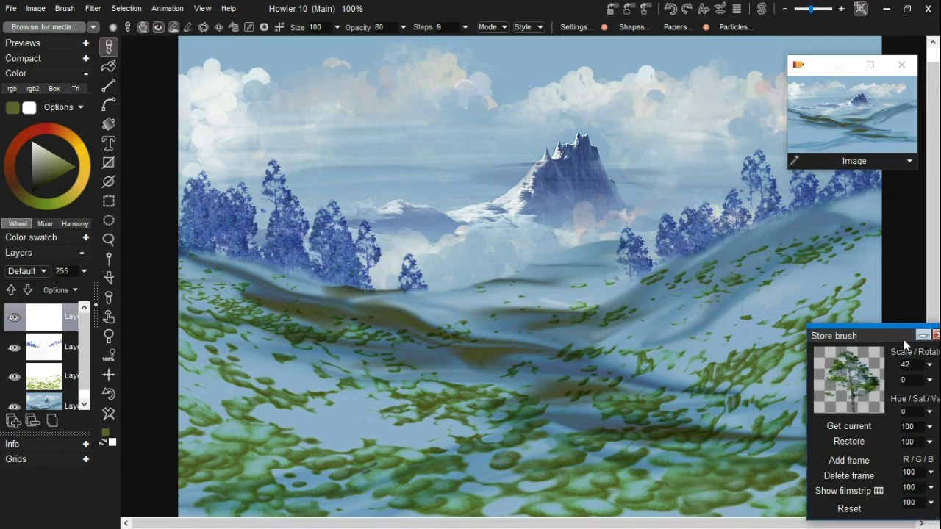
click(858, 325)
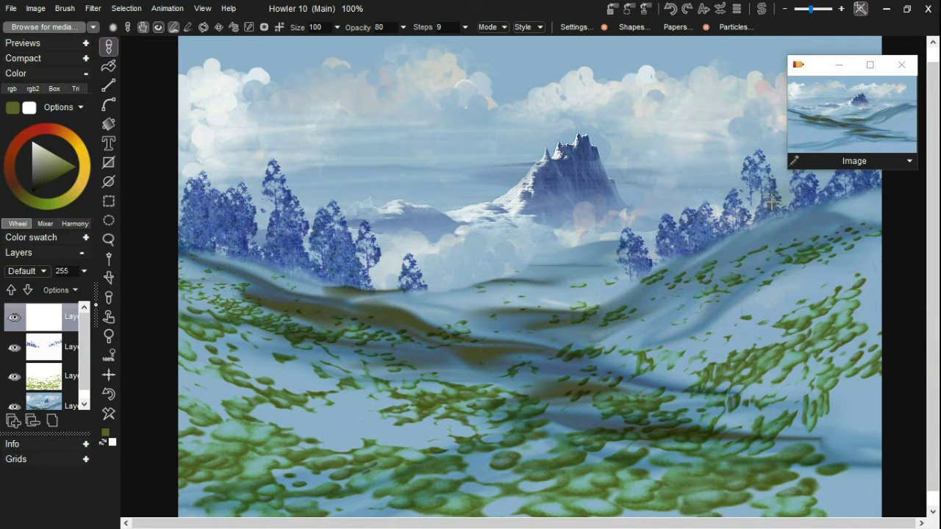
Load the Cartoon grass 2 brush from the media browser, giving opacity 223 and 16 steps
click(63, 26)
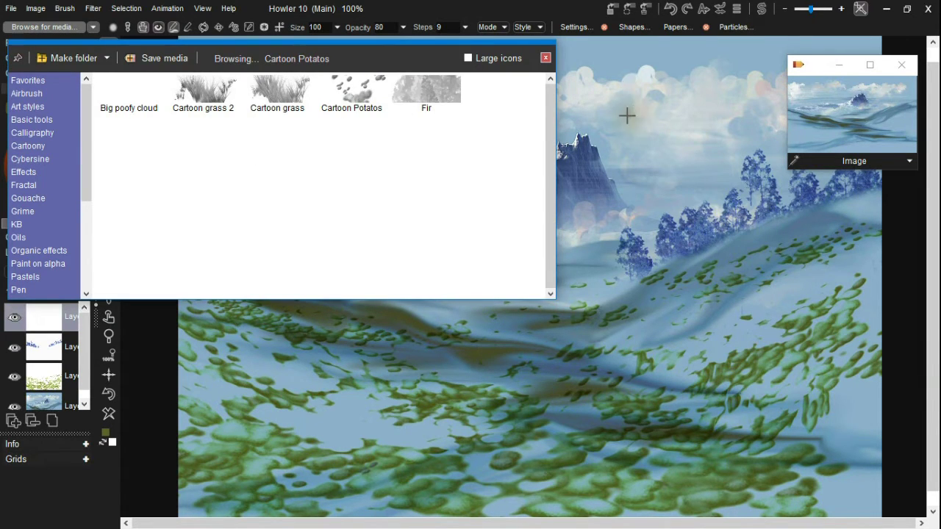
click(722, 27)
click(651, 58)
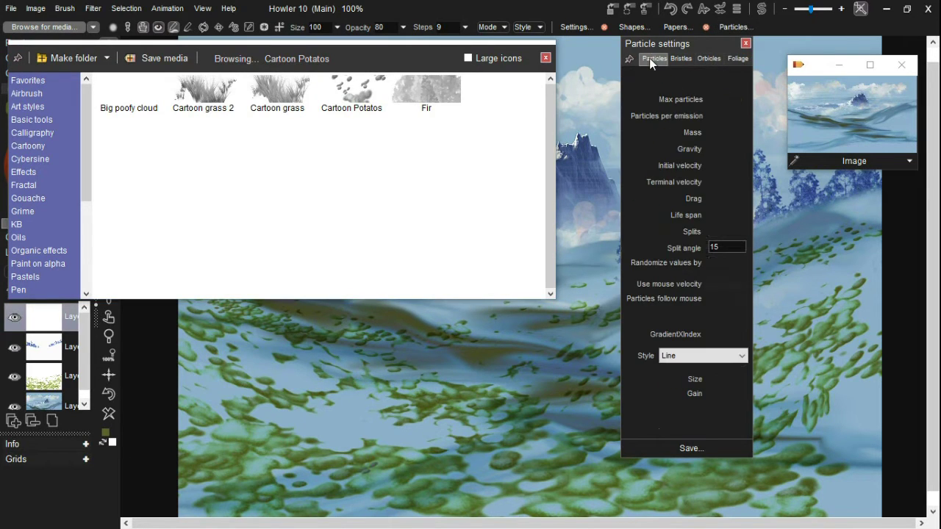
click(727, 448)
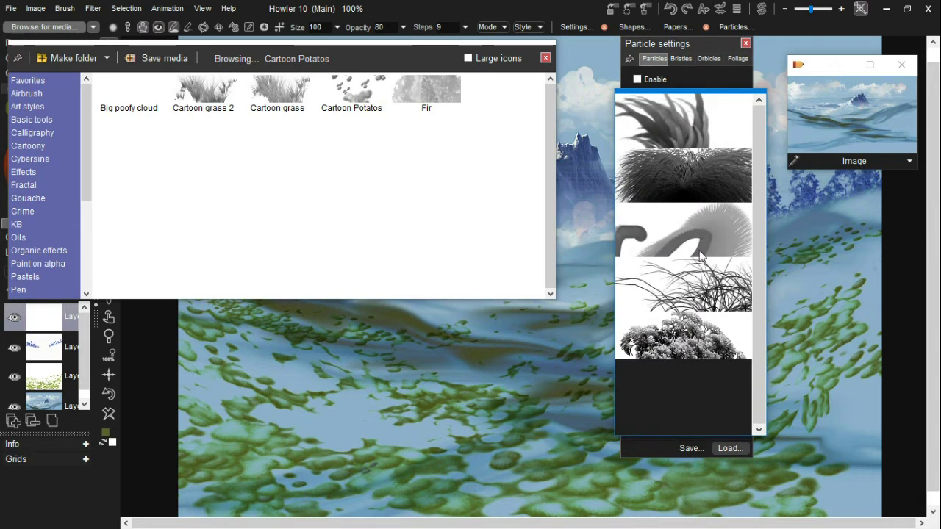
scroll(717, 328, down, 6)
scroll(716, 328, down, 2)
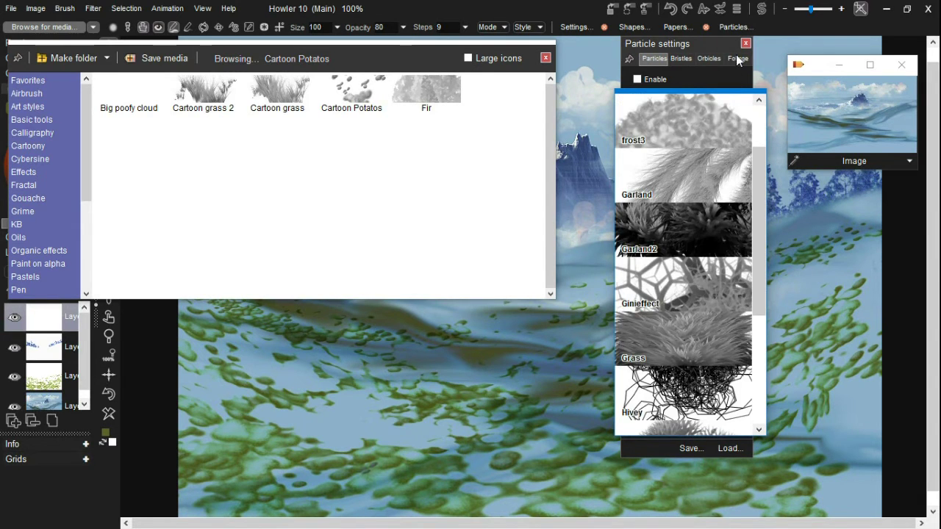
click(711, 57)
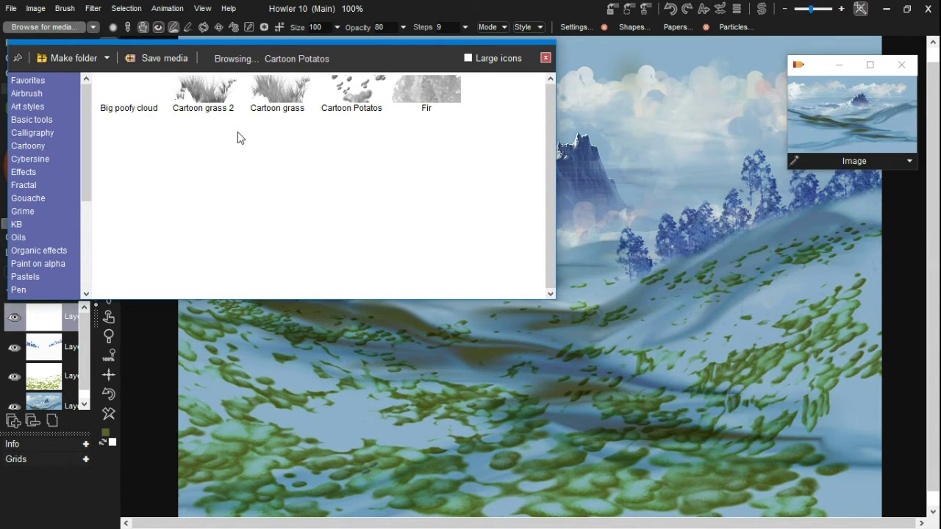
click(219, 107)
double_click(217, 95)
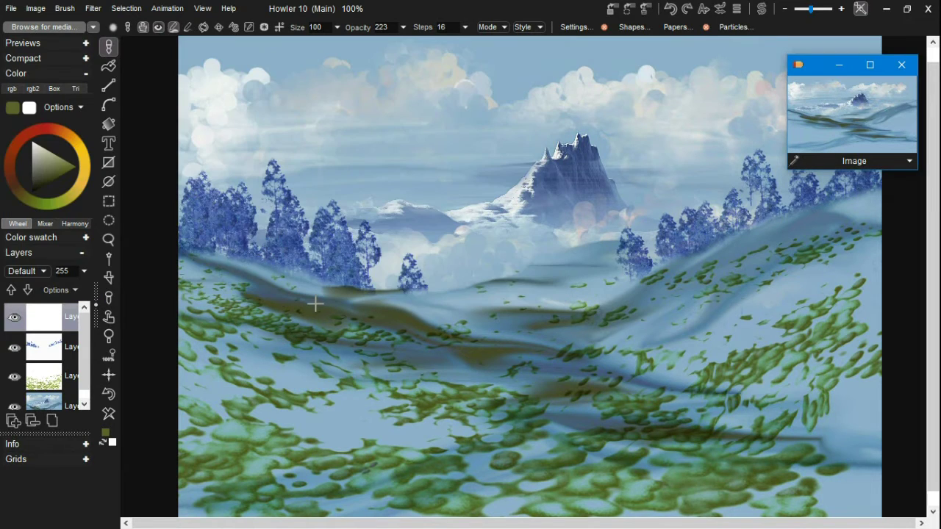
mouse_move(314, 304)
mouse_down()
mouse_move(221, 316)
mouse_move(315, 317)
mouse_move(478, 348)
mouse_move(246, 293)
mouse_move(211, 267)
mouse_move(197, 363)
mouse_up()
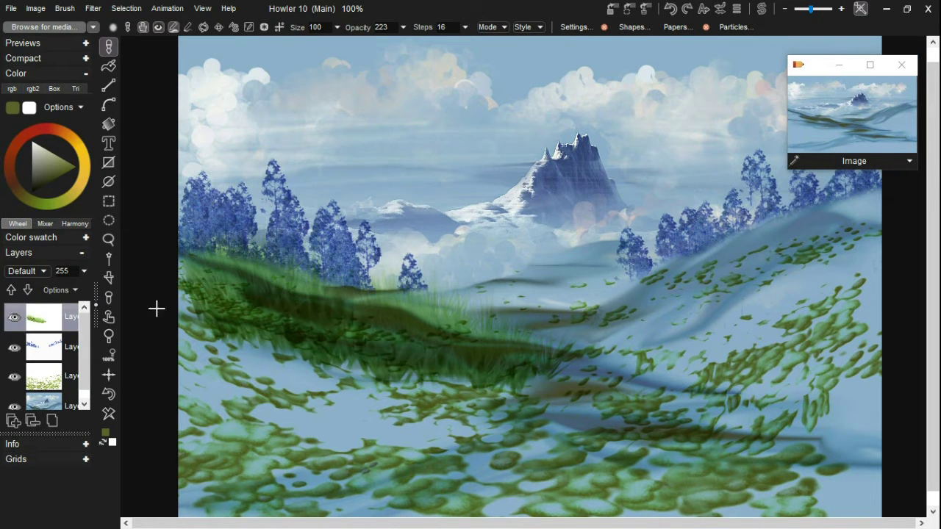
click(109, 414)
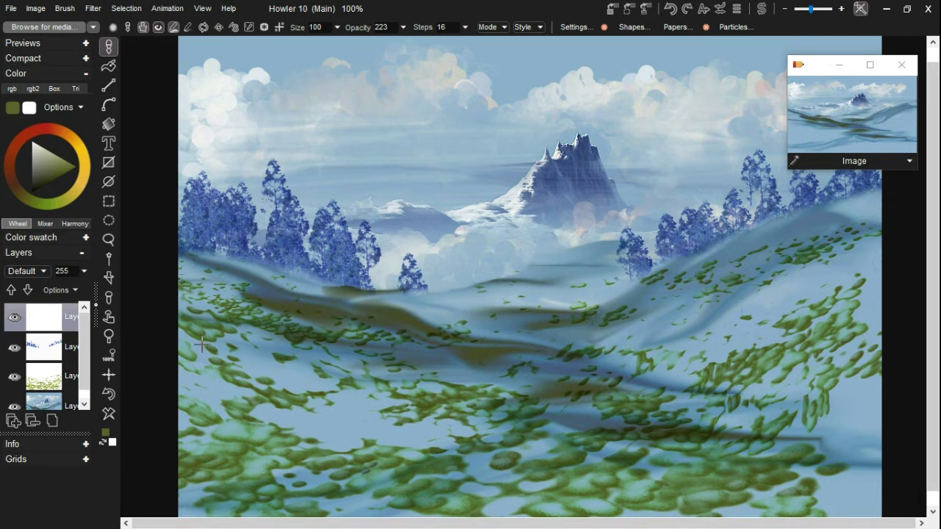
mouse_move(273, 132)
mouse_down()
mouse_move(377, 84)
mouse_move(411, 110)
mouse_move(346, 172)
mouse_up()
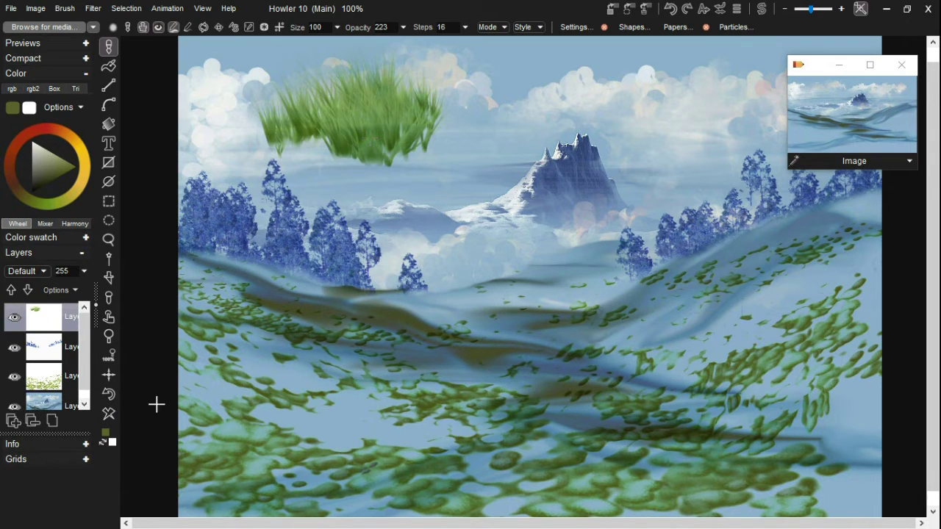
click(109, 394)
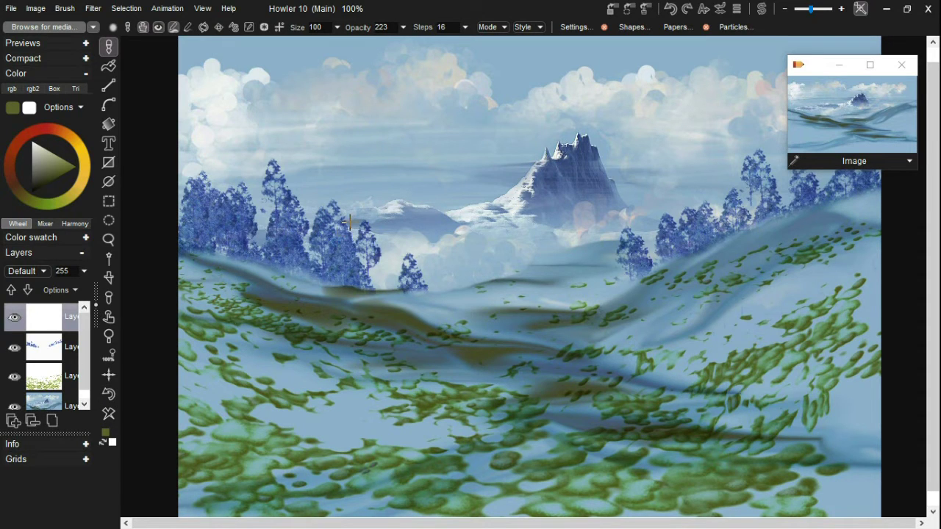
mouse_move(298, 263)
mouse_down()
mouse_move(254, 274)
mouse_move(443, 353)
mouse_move(539, 490)
mouse_move(614, 461)
mouse_up()
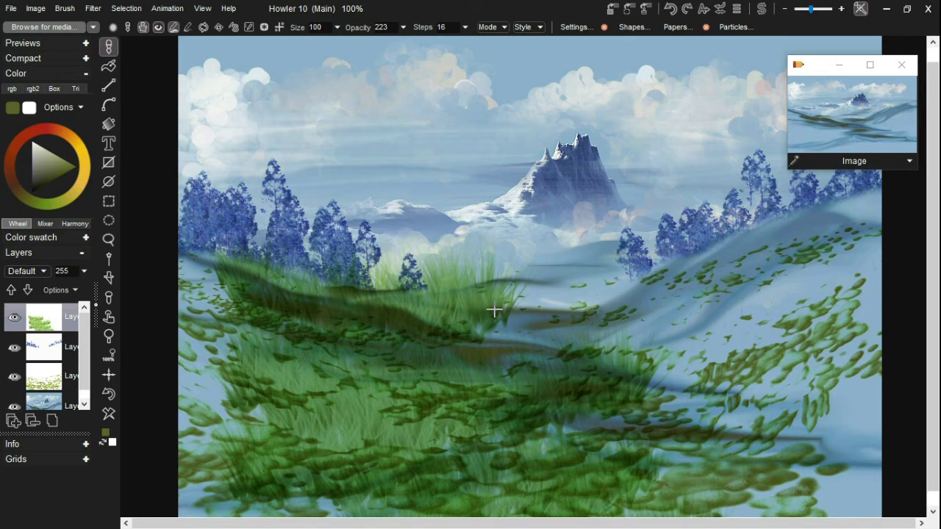
click(113, 395)
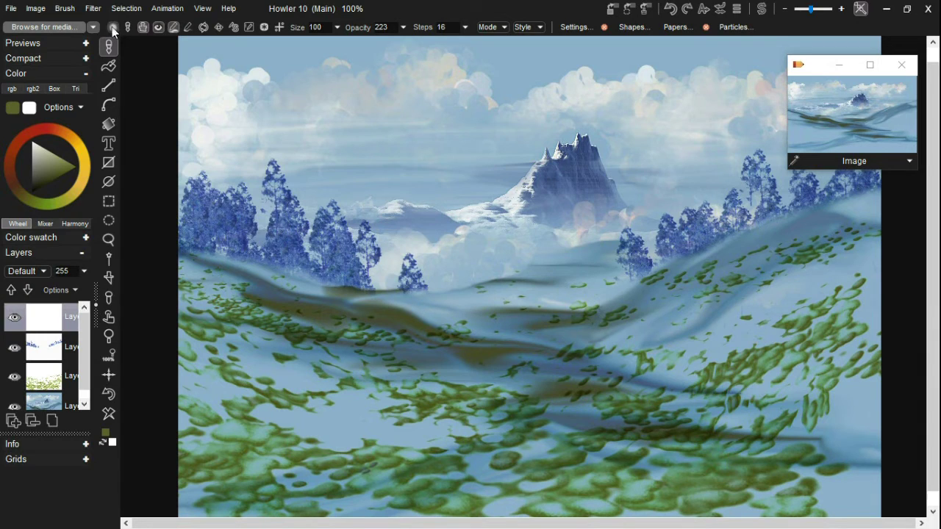
Store a grass brush copy with scale 45, green 132 and blue 153
click(65, 8)
click(142, 69)
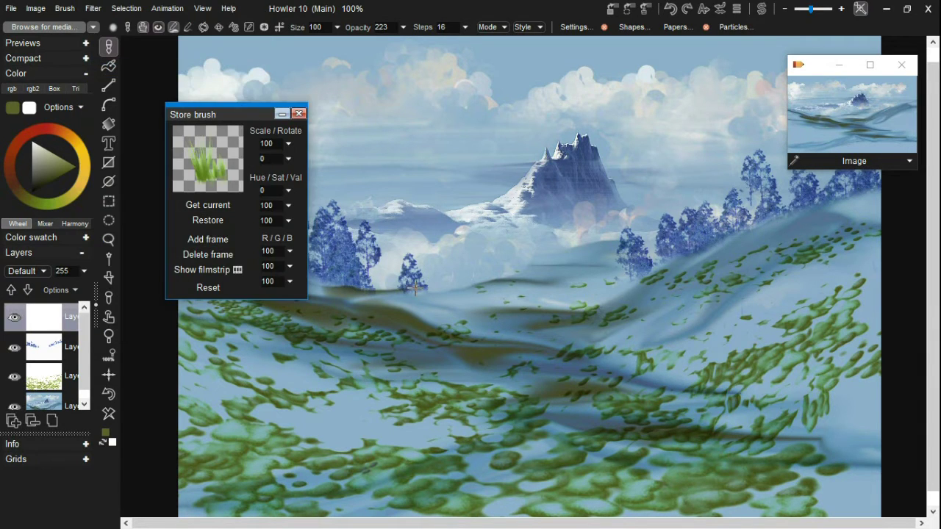
click(288, 143)
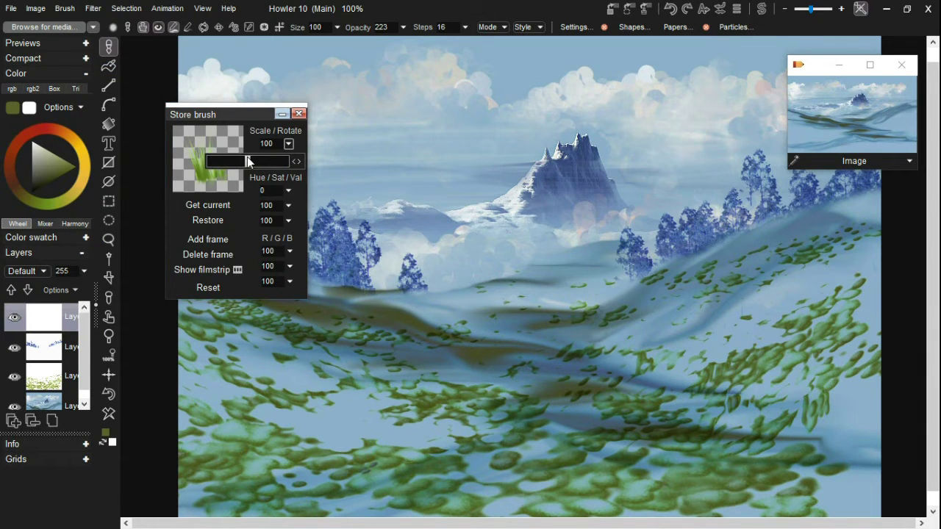
drag(247, 161, 226, 162)
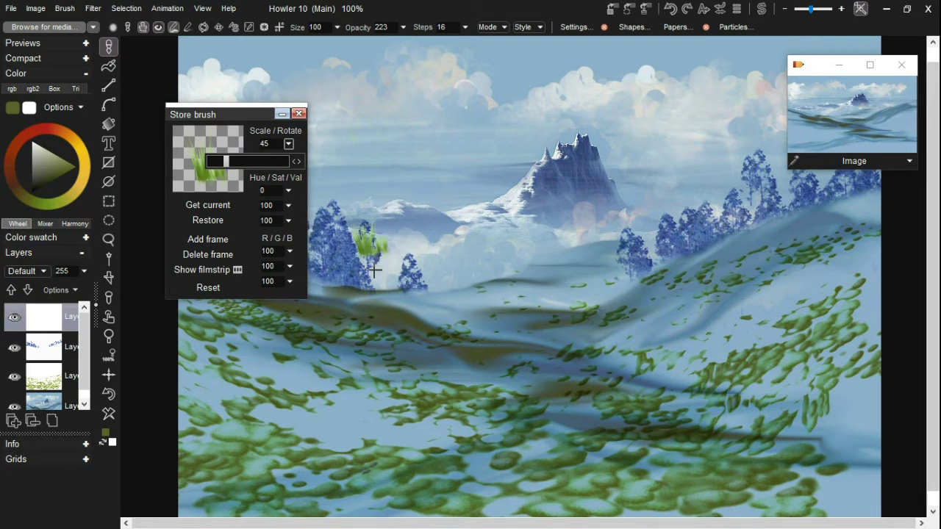
click(253, 116)
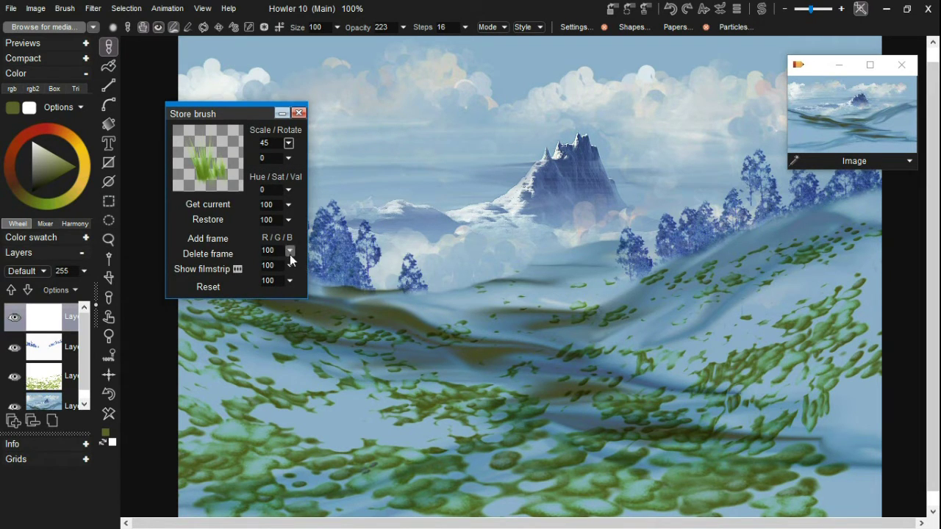
click(291, 280)
click(269, 300)
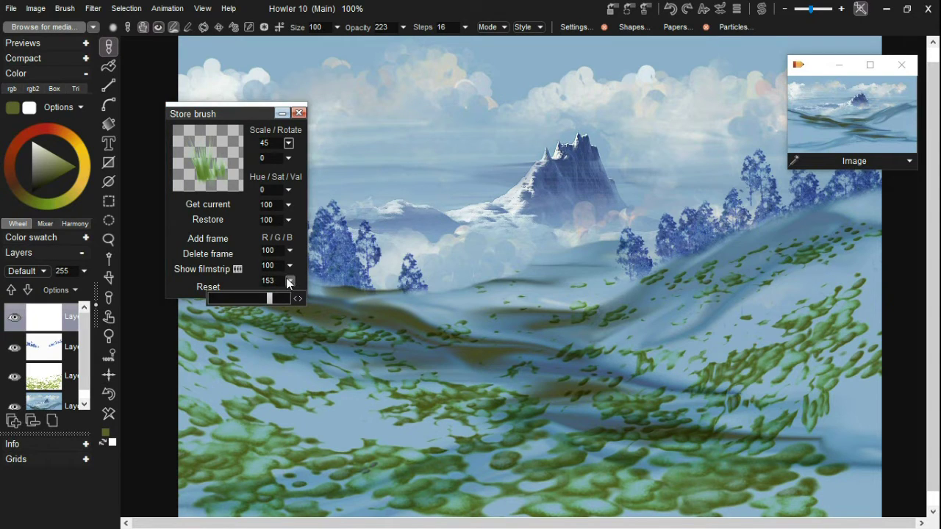
click(291, 266)
click(265, 286)
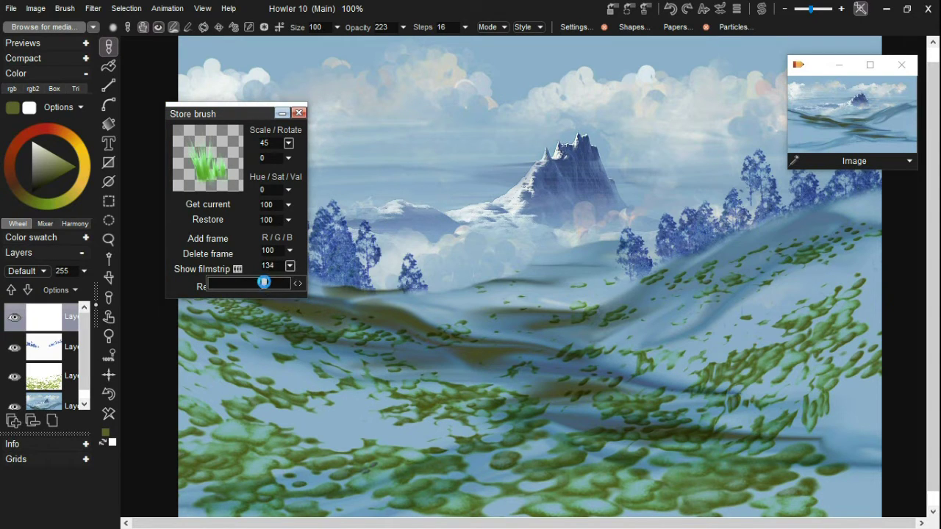
drag(369, 321, 375, 318)
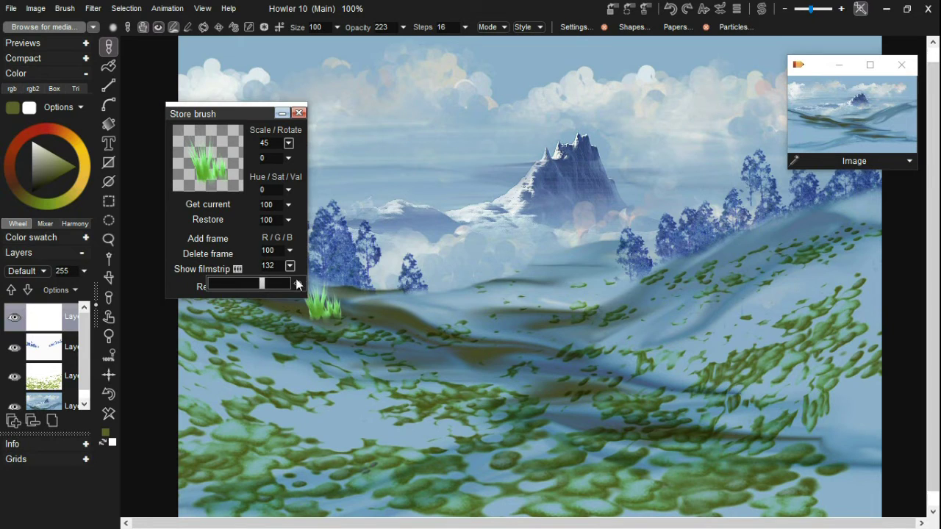
click(298, 113)
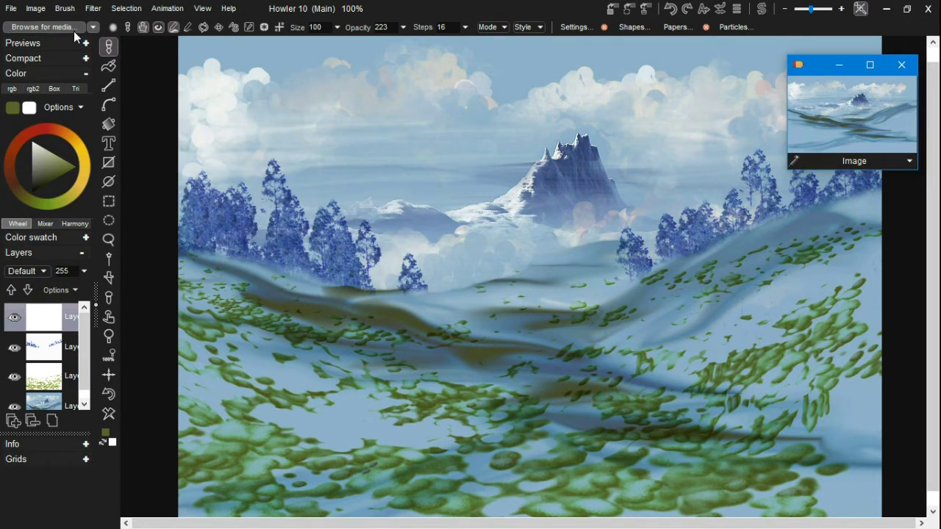
Reduce the grass brush size to 36 and undo a stray stroke in the sky
click(73, 29)
click(287, 91)
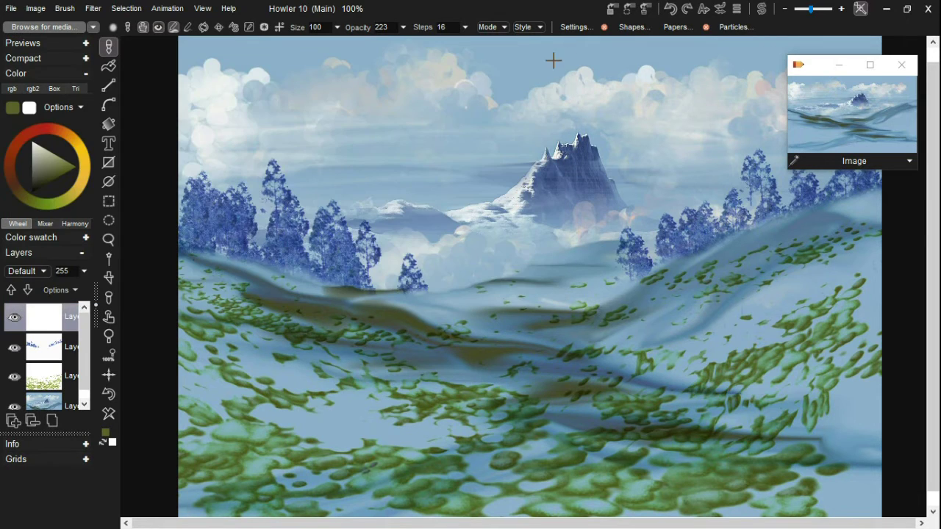
click(577, 30)
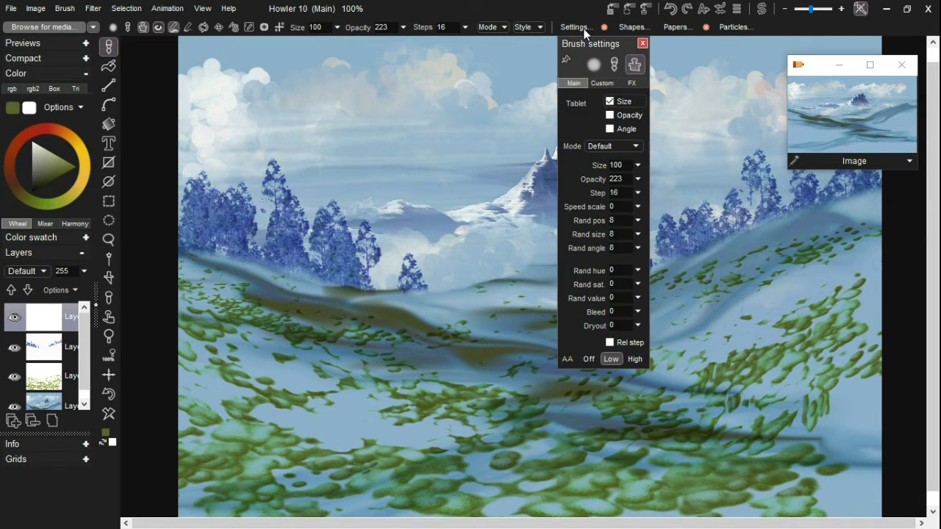
mouse_move(637, 164)
mouse_down()
mouse_move(571, 184)
mouse_move(445, 180)
mouse_move(432, 158)
mouse_up()
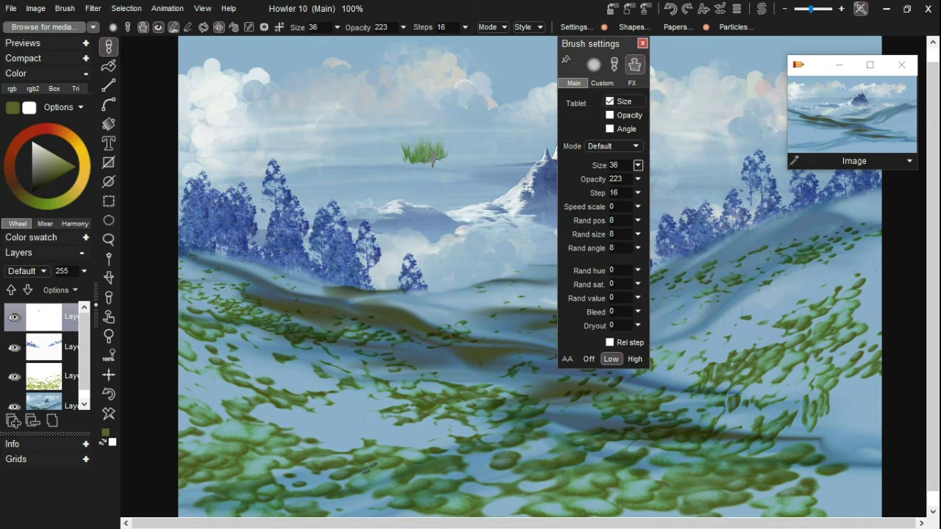
key(ctrl+z)
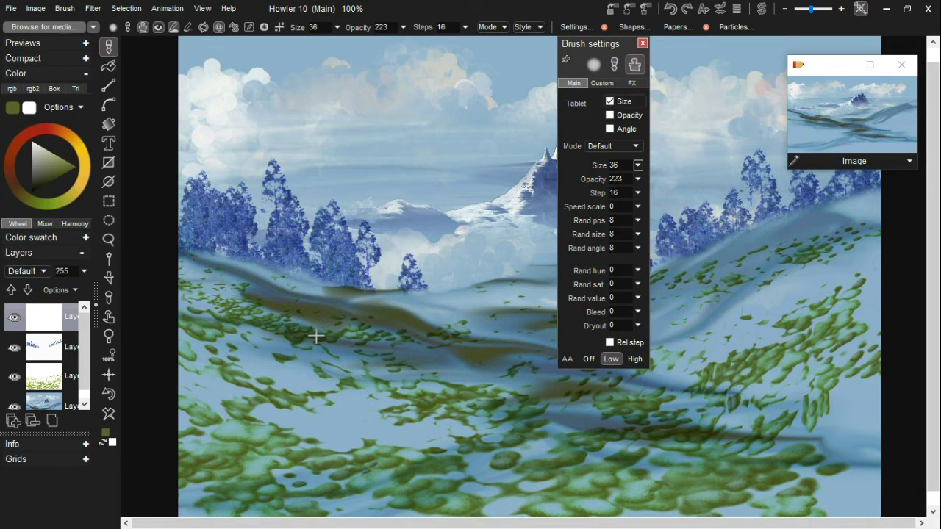
Paint grass along the left and right hill edges, with darker grass at their feet
mouse_move(298, 305)
mouse_down()
mouse_move(211, 265)
mouse_move(247, 282)
mouse_move(249, 302)
mouse_move(302, 315)
mouse_move(261, 304)
mouse_move(305, 310)
mouse_move(265, 295)
mouse_move(347, 308)
mouse_move(374, 286)
mouse_move(336, 292)
mouse_move(434, 306)
mouse_move(422, 320)
mouse_move(515, 353)
mouse_move(434, 370)
mouse_move(518, 364)
mouse_up()
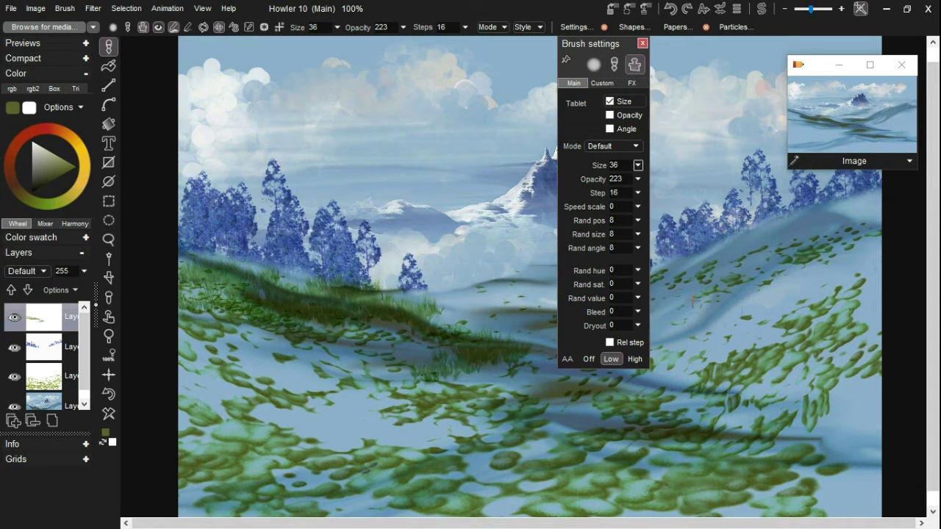
mouse_move(709, 267)
mouse_down()
mouse_move(874, 194)
mouse_move(892, 203)
mouse_move(641, 284)
mouse_move(594, 315)
mouse_move(794, 282)
mouse_move(800, 270)
mouse_move(935, 236)
mouse_move(849, 274)
mouse_move(725, 300)
mouse_move(714, 312)
mouse_move(679, 302)
mouse_move(535, 331)
mouse_move(442, 300)
mouse_move(451, 297)
mouse_move(439, 330)
mouse_move(520, 315)
mouse_move(428, 315)
mouse_move(517, 303)
mouse_move(470, 287)
mouse_up()
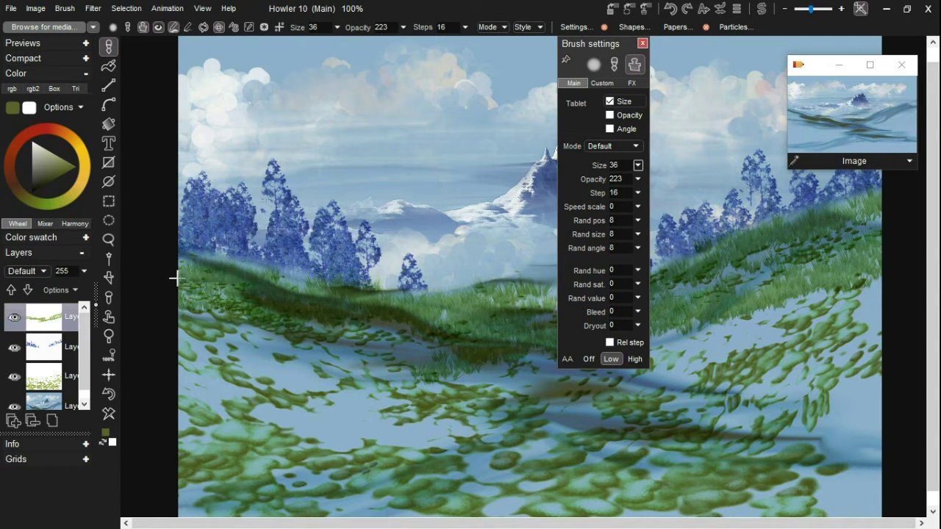
mouse_move(275, 315)
mouse_down()
mouse_move(447, 353)
mouse_move(324, 350)
mouse_move(343, 356)
mouse_move(283, 343)
mouse_move(331, 367)
mouse_up()
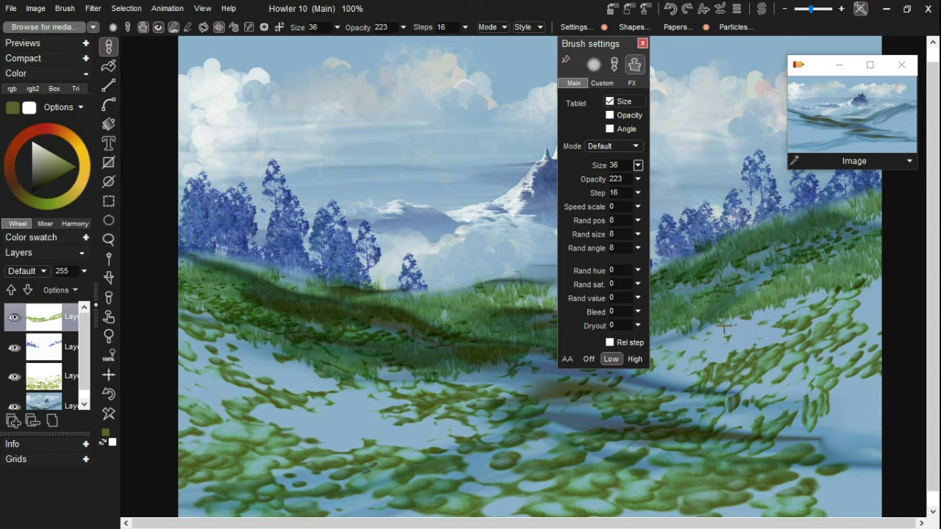
mouse_move(754, 302)
mouse_down()
mouse_move(888, 286)
mouse_move(779, 316)
mouse_up()
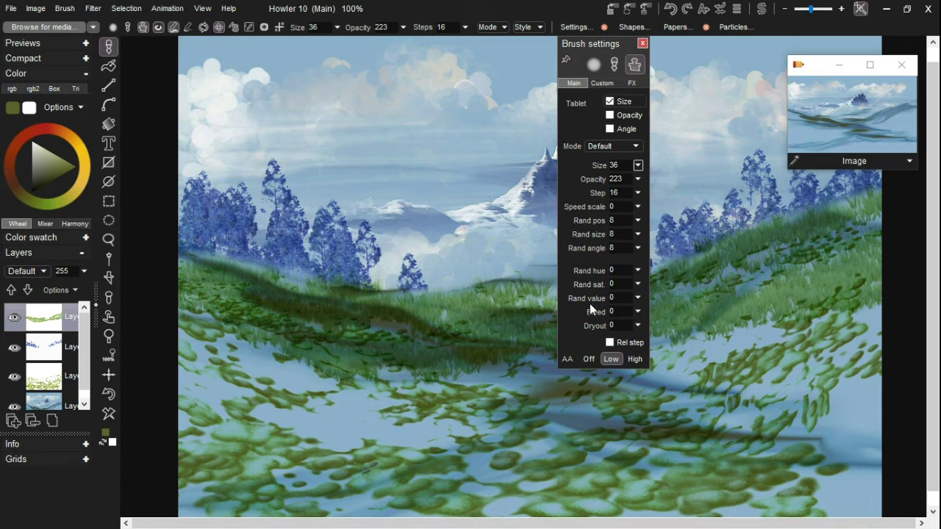
click(641, 46)
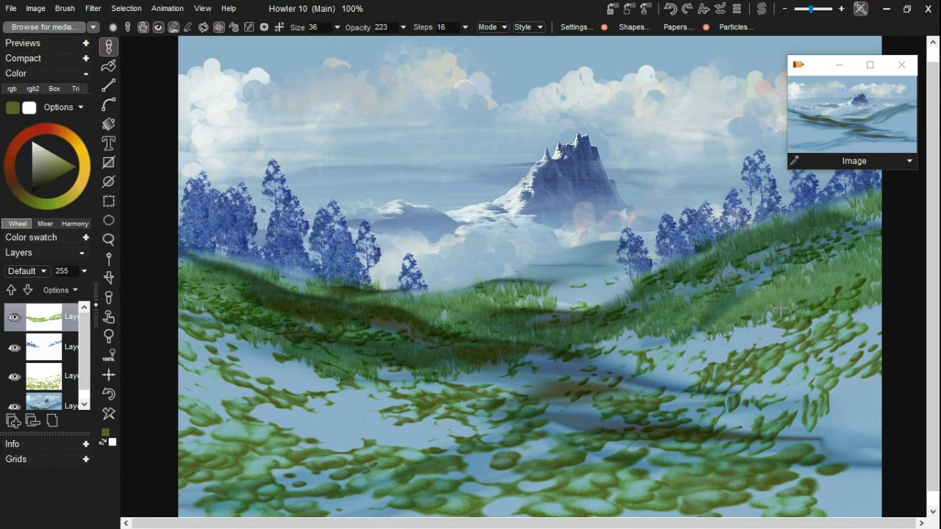
Paint dark shading and grass across the lower-left band, then raise the brush size to 85
mouse_move(544, 289)
mouse_down()
mouse_move(577, 291)
mouse_move(588, 312)
mouse_up()
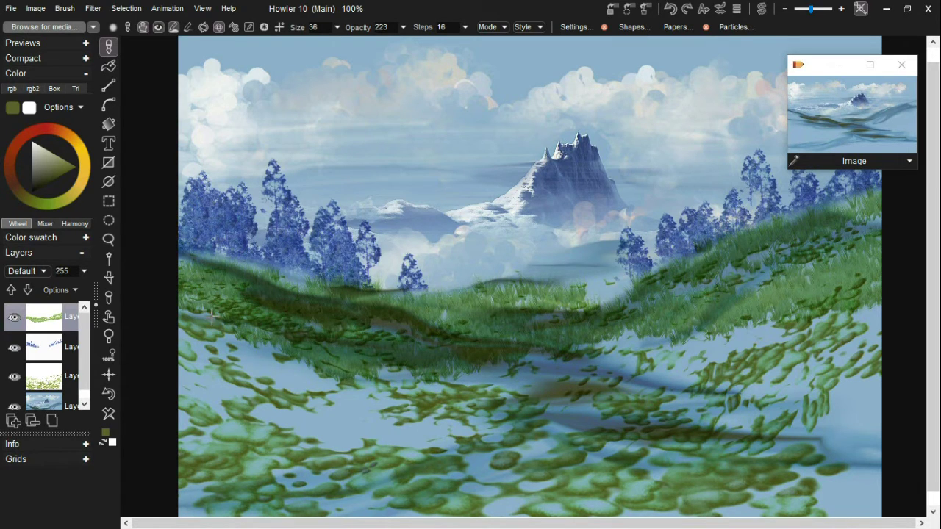
mouse_move(212, 313)
mouse_down()
mouse_move(166, 339)
mouse_move(208, 350)
mouse_move(257, 384)
mouse_move(327, 369)
mouse_move(280, 377)
mouse_up()
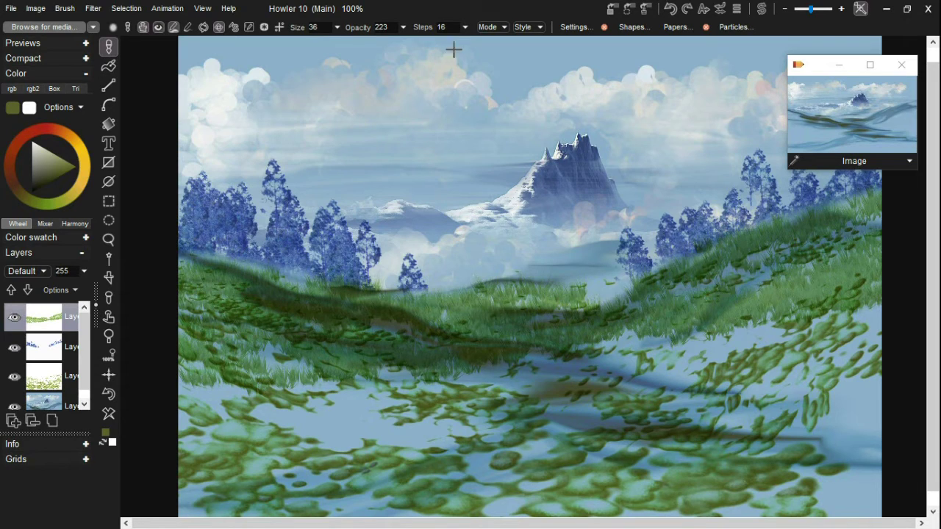
click(337, 28)
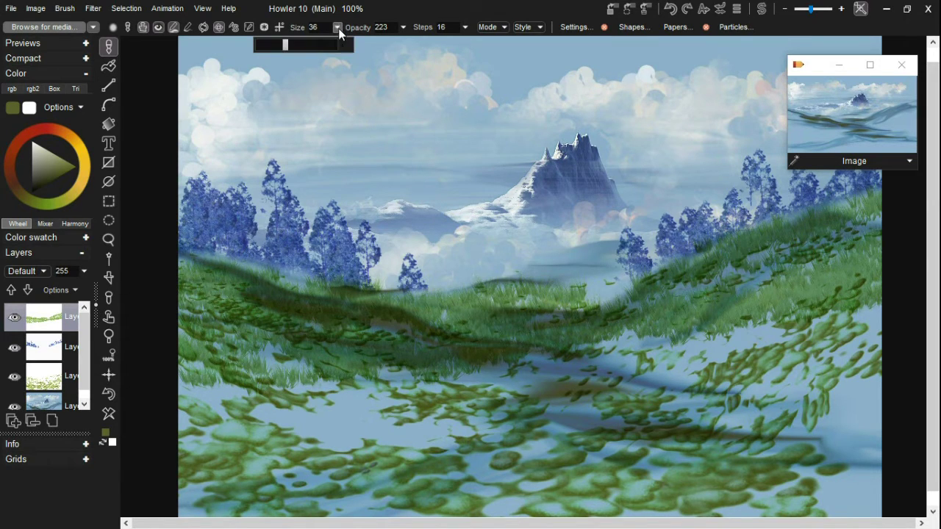
click(326, 46)
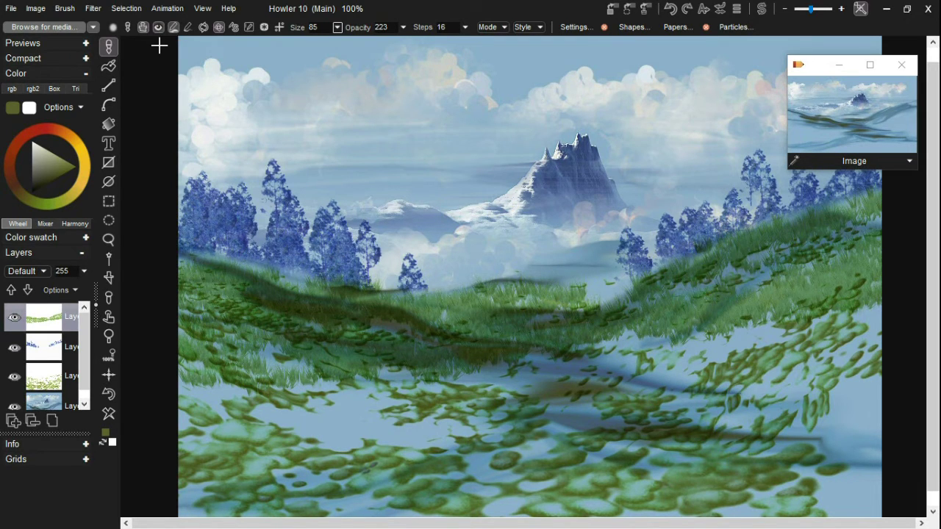
Reset the Color filter and tint the grass layer by adding Green 18 and Blue 63
click(93, 9)
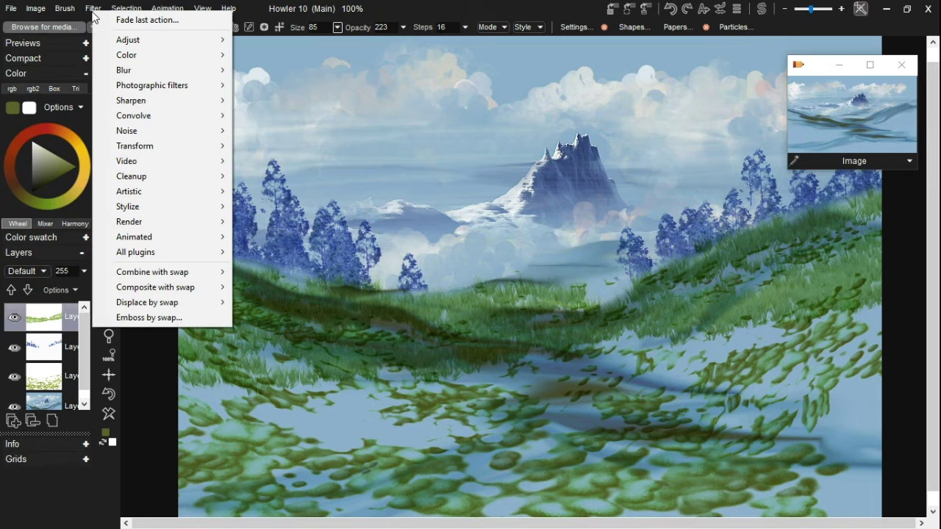
mouse_move(127, 43)
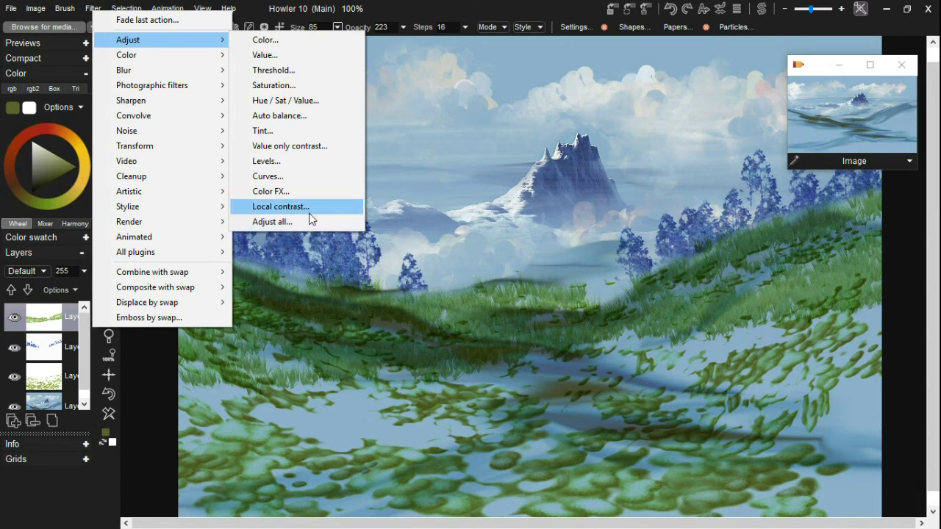
click(287, 42)
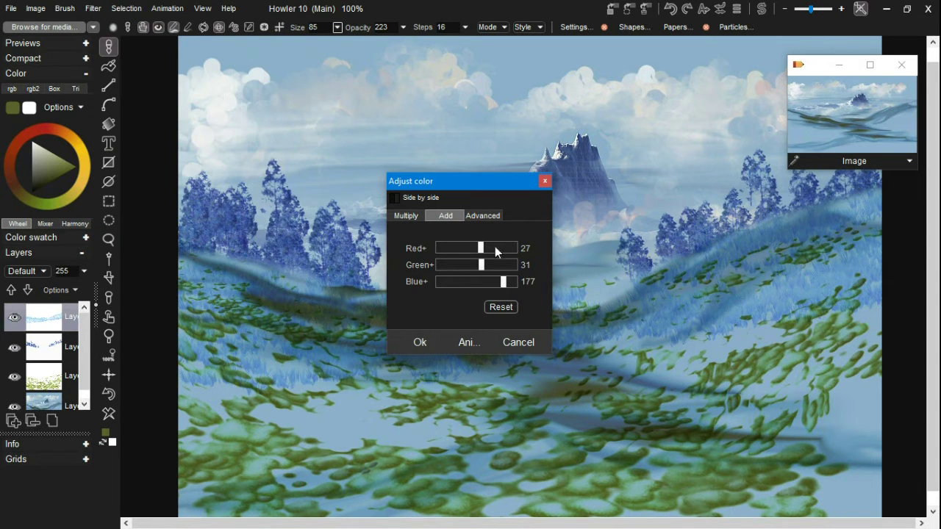
click(500, 306)
drag(482, 280, 479, 269)
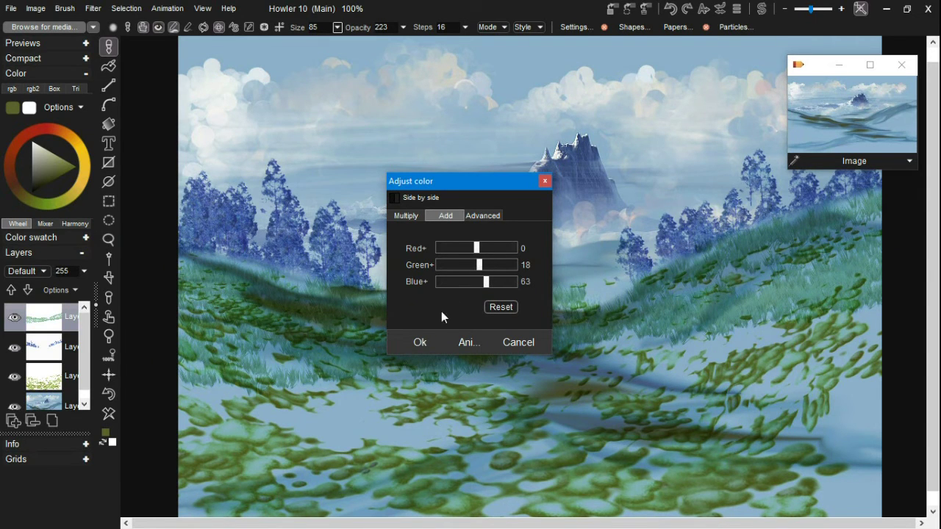
click(425, 344)
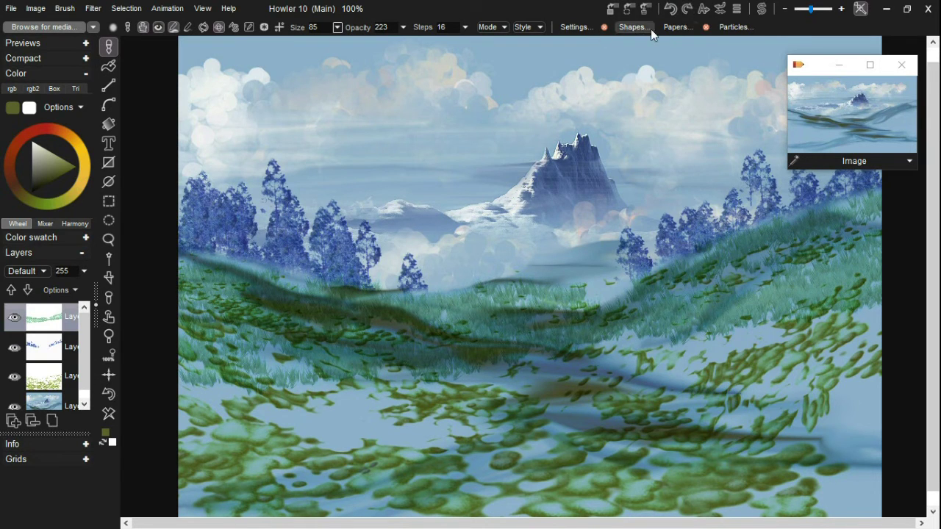
Load a grass particle preset and paint a trial dark grass stroke across the midground
click(736, 26)
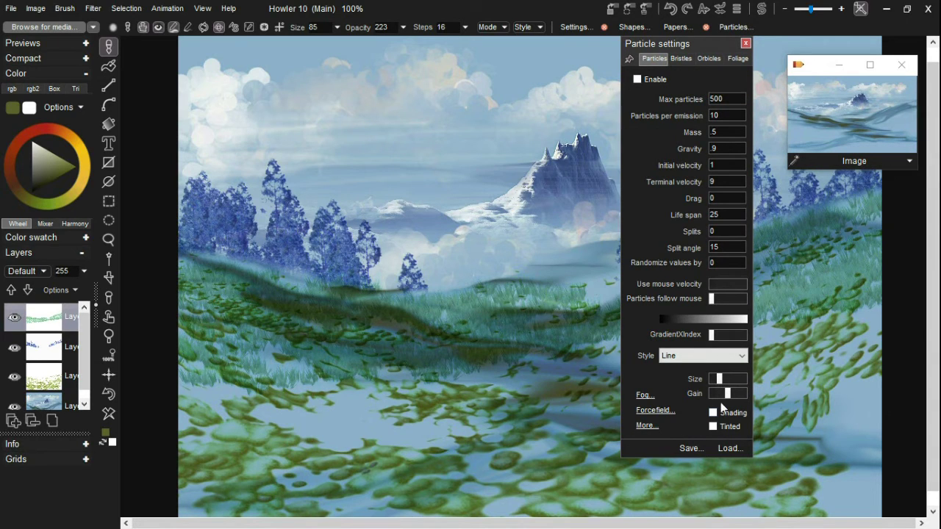
click(726, 447)
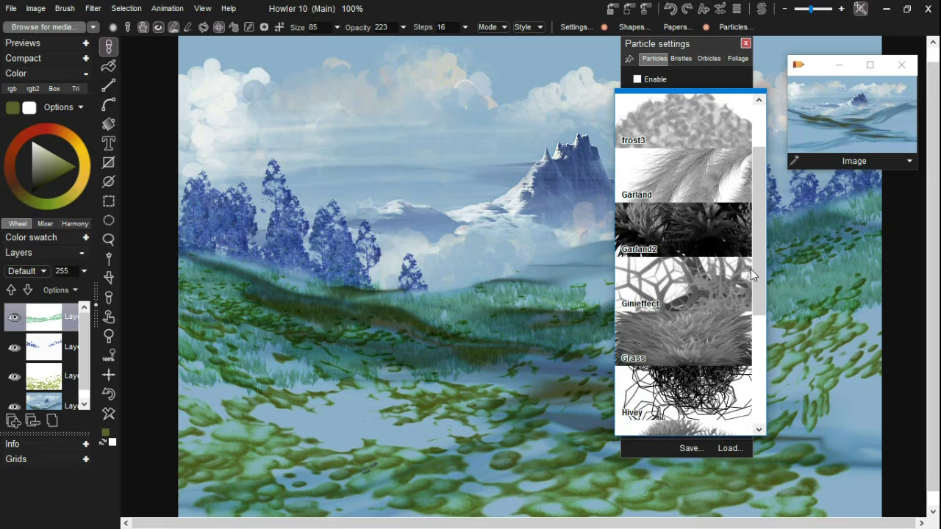
drag(758, 177, 776, 277)
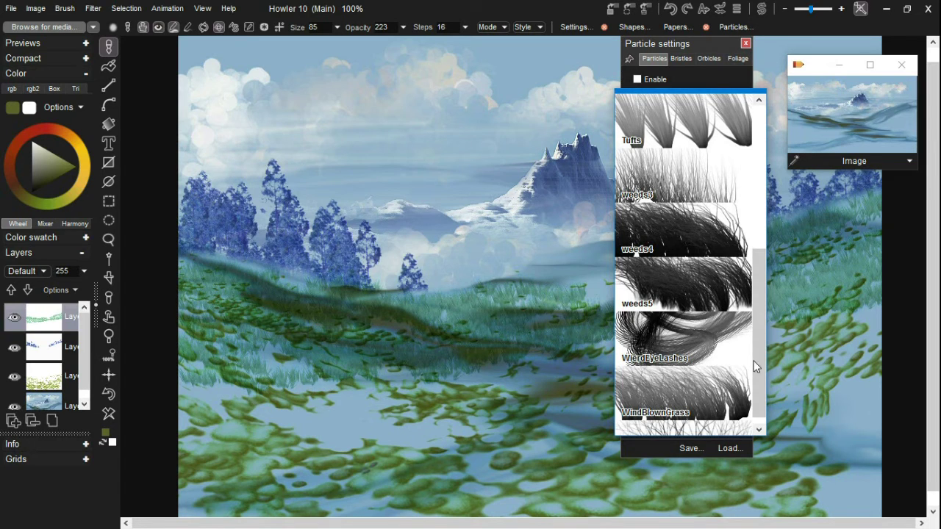
scroll(760, 332, down, 2)
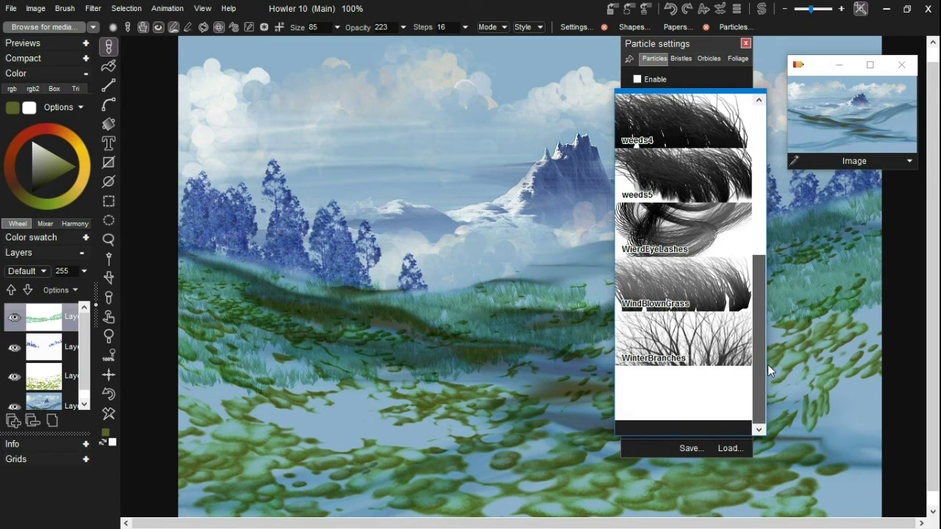
click(645, 328)
mouse_move(430, 369)
mouse_down()
mouse_move(371, 362)
mouse_move(308, 401)
mouse_up()
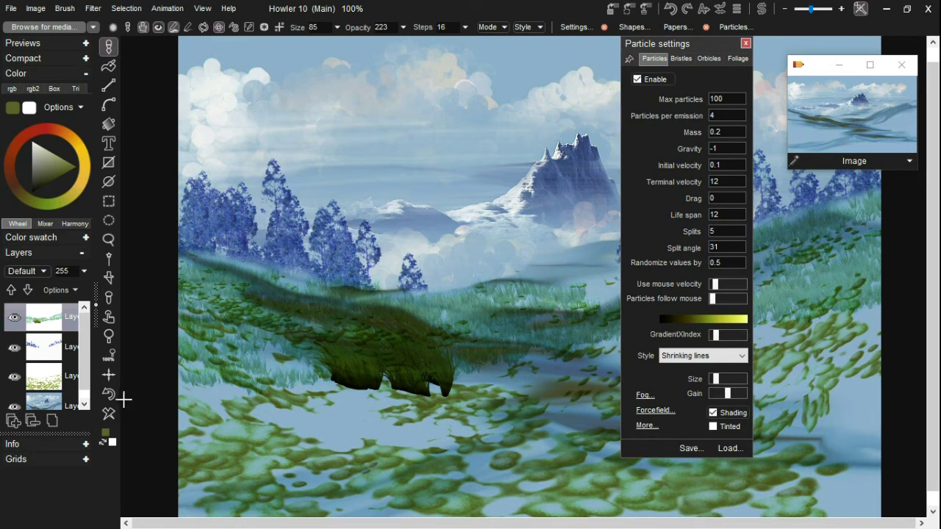
Undo all the trial particle grass strokes and add a new empty layer on top
click(116, 399)
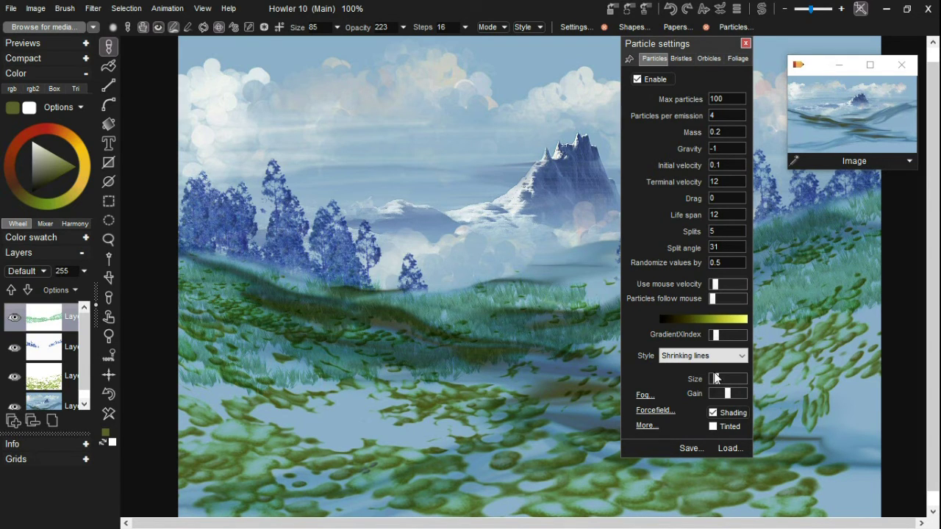
mouse_move(526, 403)
mouse_down()
mouse_move(420, 346)
mouse_move(276, 367)
mouse_up()
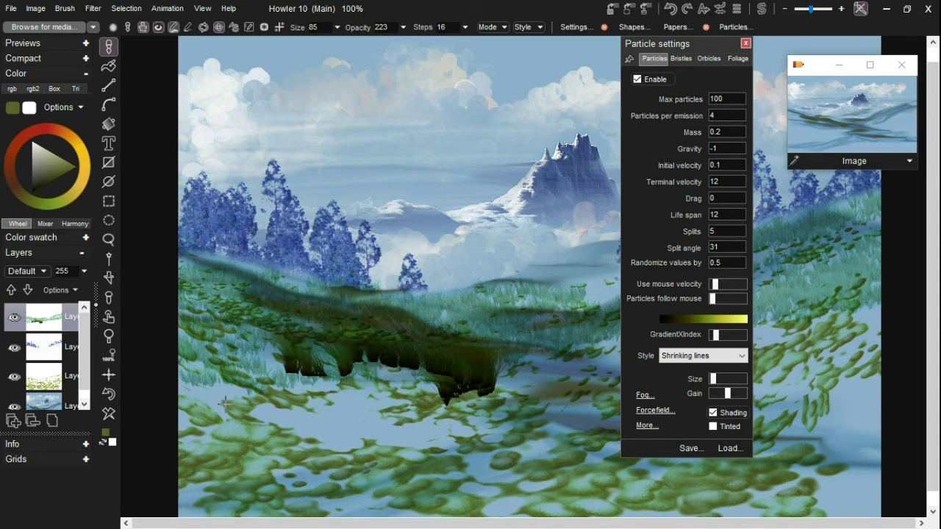
click(109, 395)
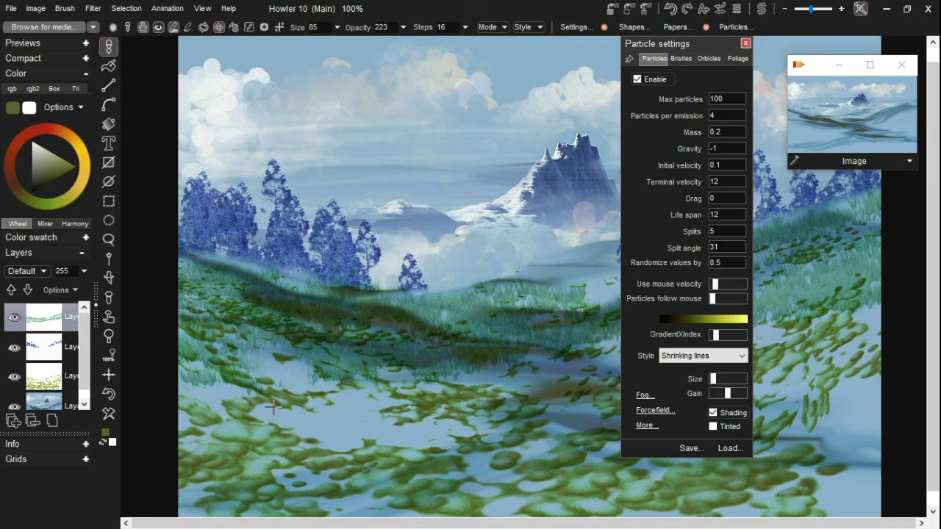
click(109, 394)
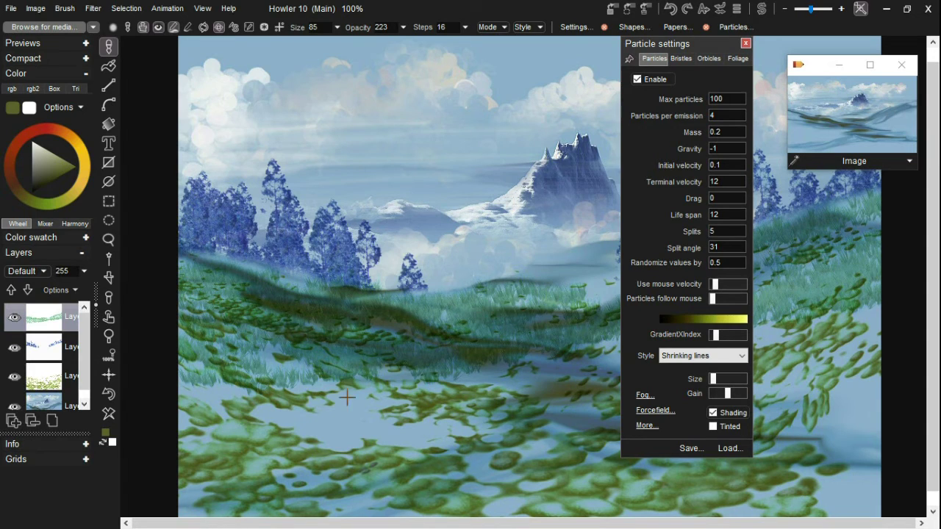
mouse_move(293, 396)
mouse_down()
mouse_move(348, 391)
mouse_move(252, 389)
mouse_move(201, 368)
mouse_move(261, 390)
mouse_up()
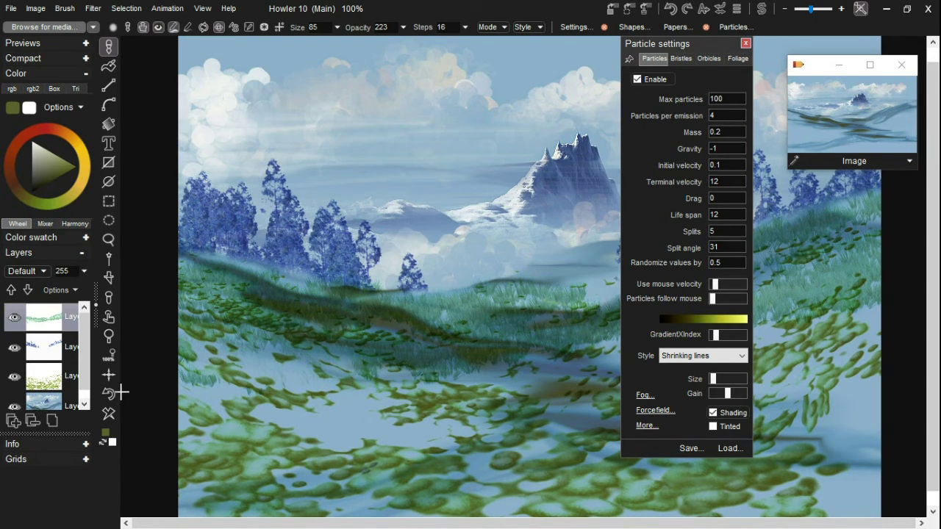
click(110, 395)
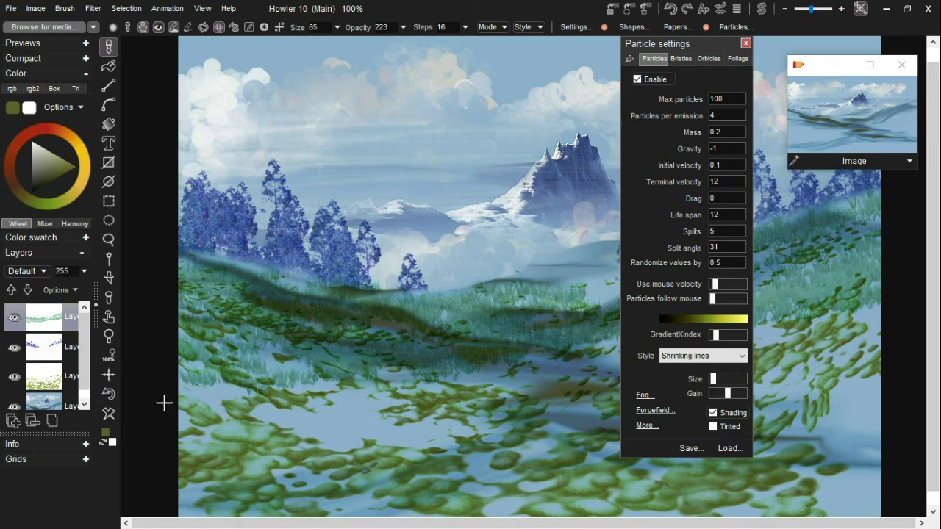
click(13, 420)
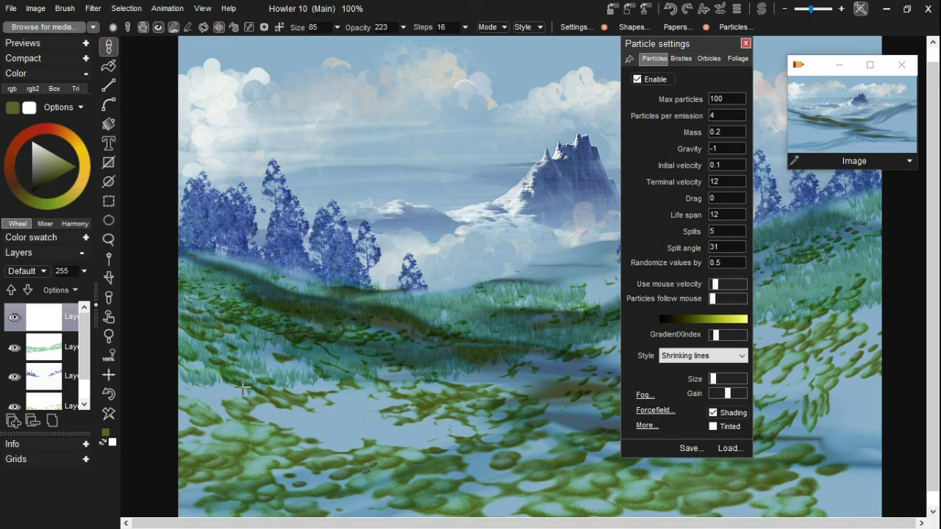
Paint dark particle grass across the lower meadow and right hillside, blending each lower edge lighter
mouse_move(243, 387)
mouse_down()
mouse_move(169, 387)
mouse_move(261, 394)
mouse_move(230, 376)
mouse_move(353, 408)
mouse_move(397, 395)
mouse_move(410, 414)
mouse_move(485, 427)
mouse_move(331, 433)
mouse_move(270, 414)
mouse_move(145, 401)
mouse_move(272, 436)
mouse_move(453, 432)
mouse_move(460, 445)
mouse_move(485, 445)
mouse_up()
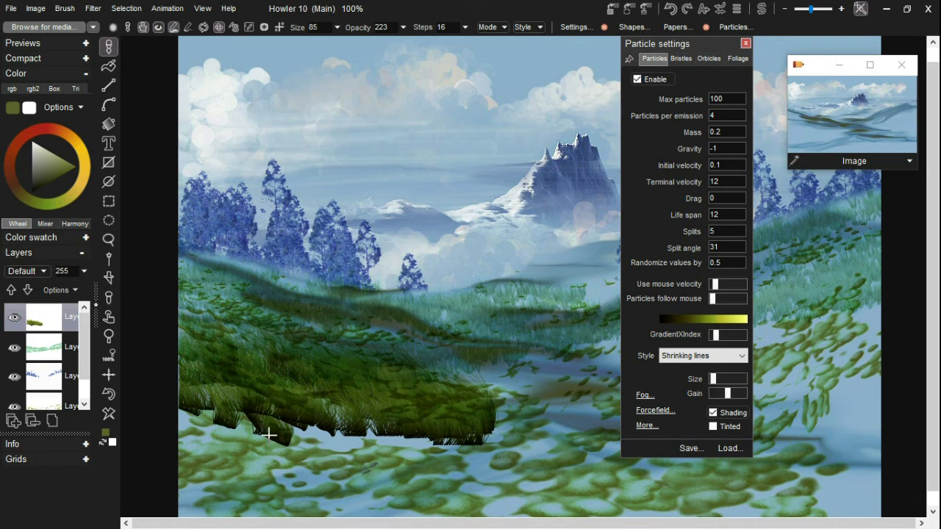
mouse_move(269, 434)
mouse_down()
mouse_move(192, 431)
mouse_move(241, 439)
mouse_move(270, 463)
mouse_move(396, 443)
mouse_move(502, 445)
mouse_up()
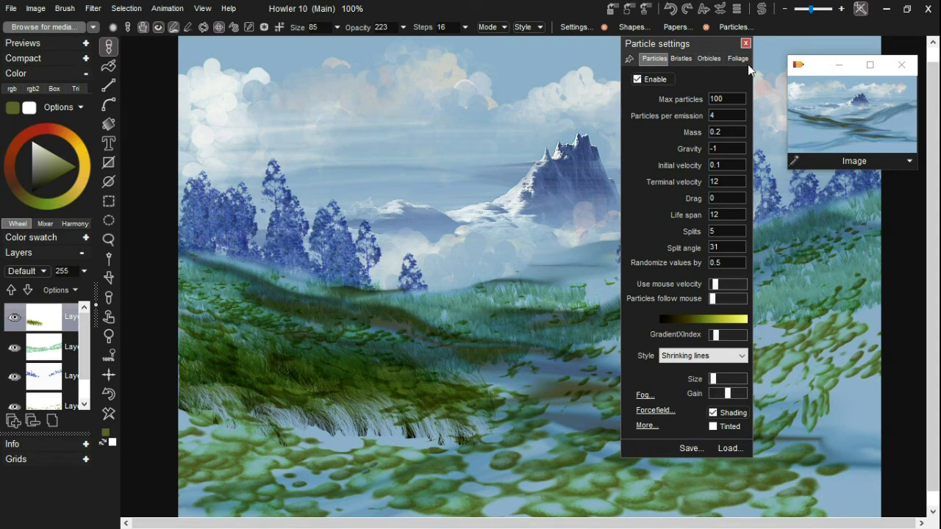
click(745, 43)
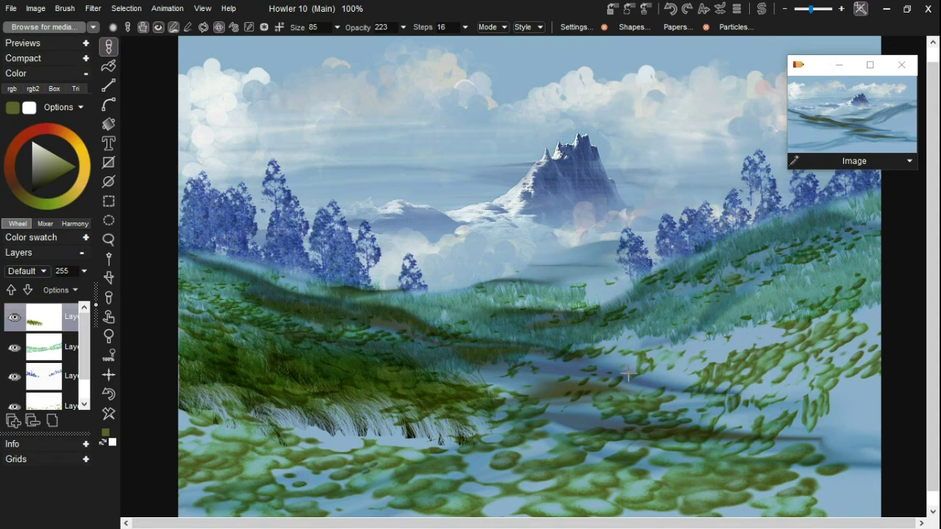
mouse_move(581, 382)
mouse_down()
mouse_move(656, 367)
mouse_move(677, 375)
mouse_move(745, 343)
mouse_move(851, 332)
mouse_move(863, 343)
mouse_move(672, 400)
mouse_move(815, 374)
mouse_move(775, 394)
mouse_move(735, 390)
mouse_move(753, 406)
mouse_move(867, 396)
mouse_move(812, 422)
mouse_move(721, 435)
mouse_move(704, 416)
mouse_move(543, 388)
mouse_move(517, 405)
mouse_move(498, 401)
mouse_move(546, 416)
mouse_move(604, 415)
mouse_move(540, 407)
mouse_move(610, 352)
mouse_move(593, 395)
mouse_move(614, 389)
mouse_move(620, 403)
mouse_move(639, 400)
mouse_move(667, 380)
mouse_move(648, 422)
mouse_move(862, 387)
mouse_move(802, 418)
mouse_move(878, 361)
mouse_move(872, 348)
mouse_move(842, 395)
mouse_up()
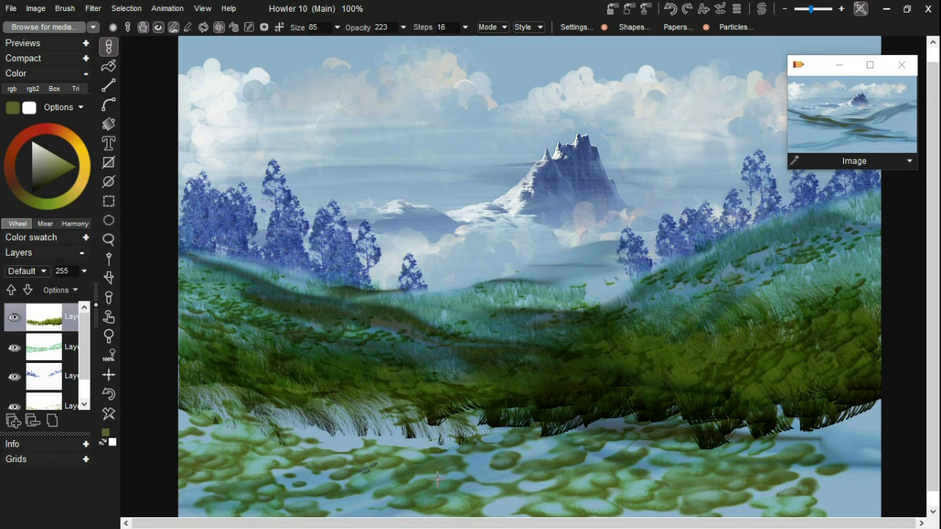
mouse_move(501, 425)
mouse_down()
mouse_move(541, 411)
mouse_move(570, 425)
mouse_move(658, 411)
mouse_move(777, 440)
mouse_move(801, 389)
mouse_move(852, 389)
mouse_move(918, 440)
mouse_move(643, 484)
mouse_up()
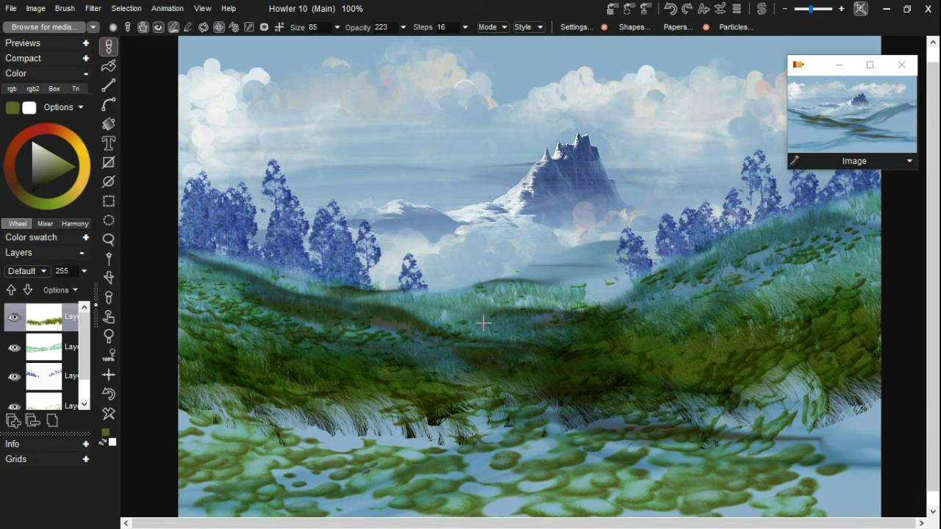
Enlarge the particle brush size and paint dark grass particles across the lower-left grass
click(570, 28)
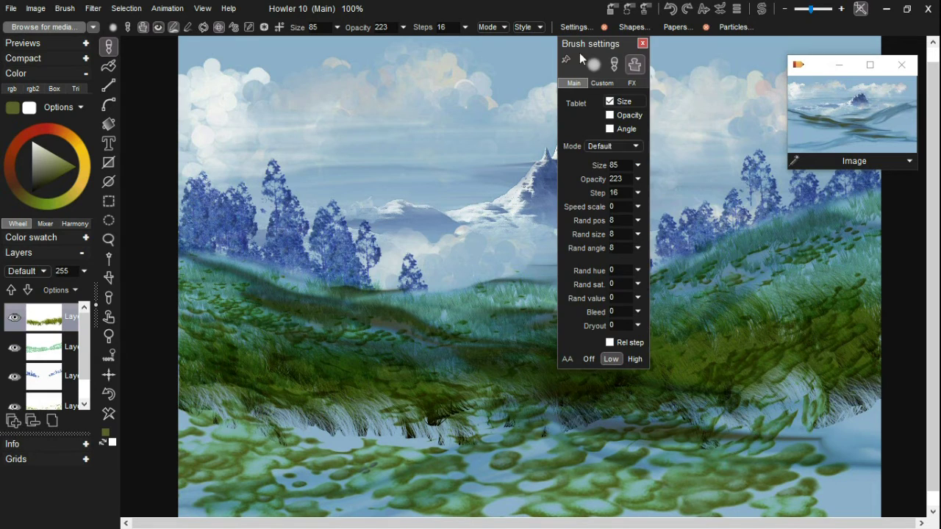
click(641, 44)
click(745, 27)
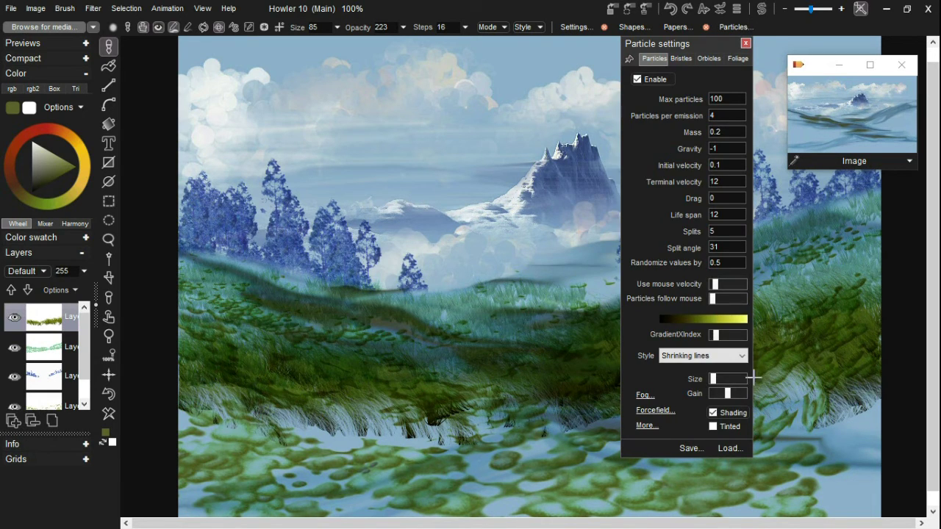
click(723, 379)
mouse_move(333, 442)
mouse_down()
mouse_move(224, 454)
mouse_move(358, 487)
mouse_move(407, 476)
mouse_move(436, 445)
mouse_move(478, 444)
mouse_move(480, 453)
mouse_move(670, 438)
mouse_move(719, 455)
mouse_move(871, 430)
mouse_move(822, 480)
mouse_move(910, 447)
mouse_move(916, 404)
mouse_move(872, 491)
mouse_move(797, 473)
mouse_move(814, 365)
mouse_up()
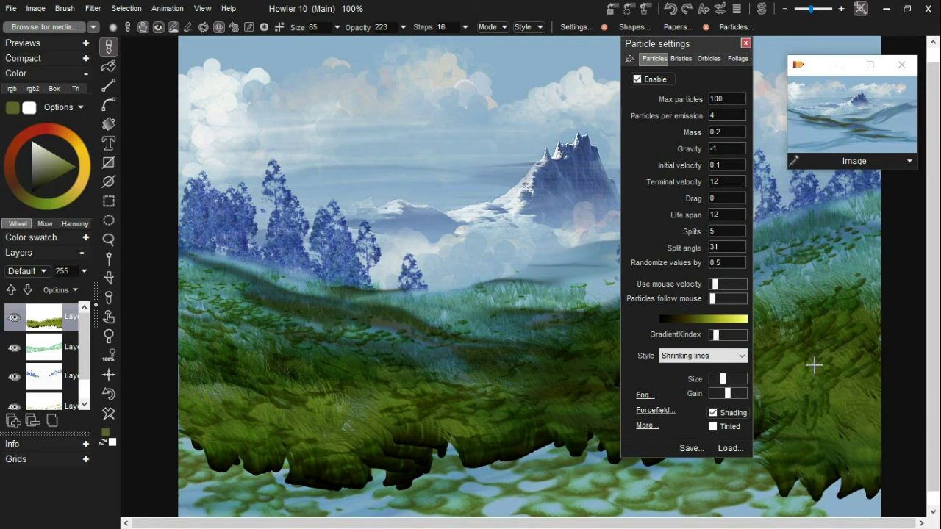
Enlarge the particle brush further and layer thick dark green strands along the bottom grass edge
drag(726, 381, 737, 380)
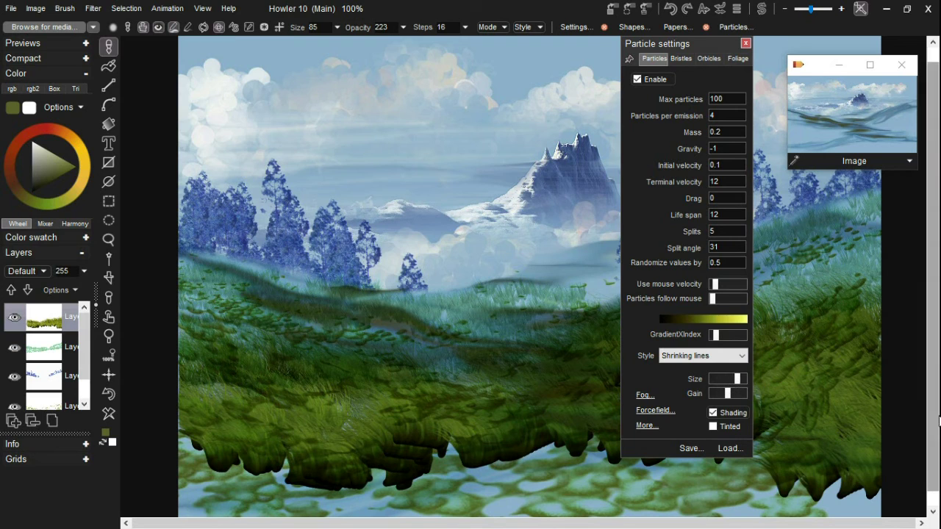
scroll(937, 338, down, 1)
mouse_move(406, 490)
mouse_down()
mouse_move(425, 496)
mouse_move(316, 470)
mouse_move(194, 463)
mouse_up()
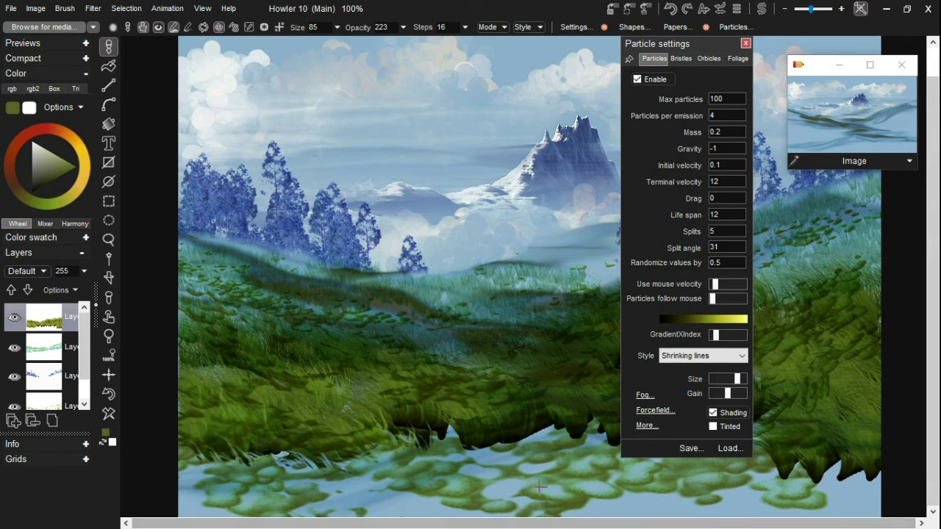
mouse_move(470, 491)
mouse_down()
mouse_move(633, 487)
mouse_move(866, 510)
mouse_up()
mouse_move(427, 504)
mouse_down()
mouse_move(346, 506)
mouse_move(419, 512)
mouse_move(402, 523)
mouse_move(216, 524)
mouse_move(423, 489)
mouse_move(429, 522)
mouse_move(595, 516)
mouse_move(689, 525)
mouse_move(810, 516)
mouse_move(850, 487)
mouse_move(925, 478)
mouse_move(884, 515)
mouse_move(696, 526)
mouse_move(360, 478)
mouse_up()
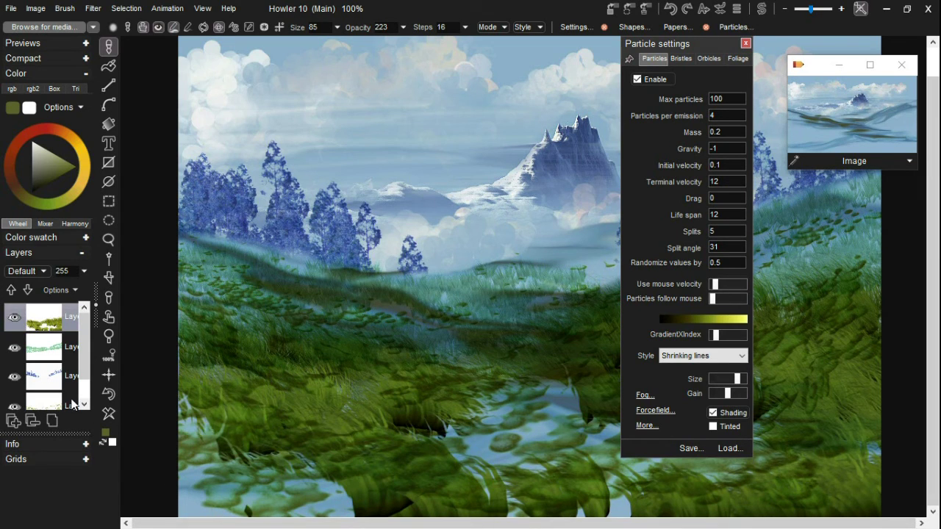
Select the speckled green grass layer and set it to exclusive visibility
scroll(62, 378, down, 2)
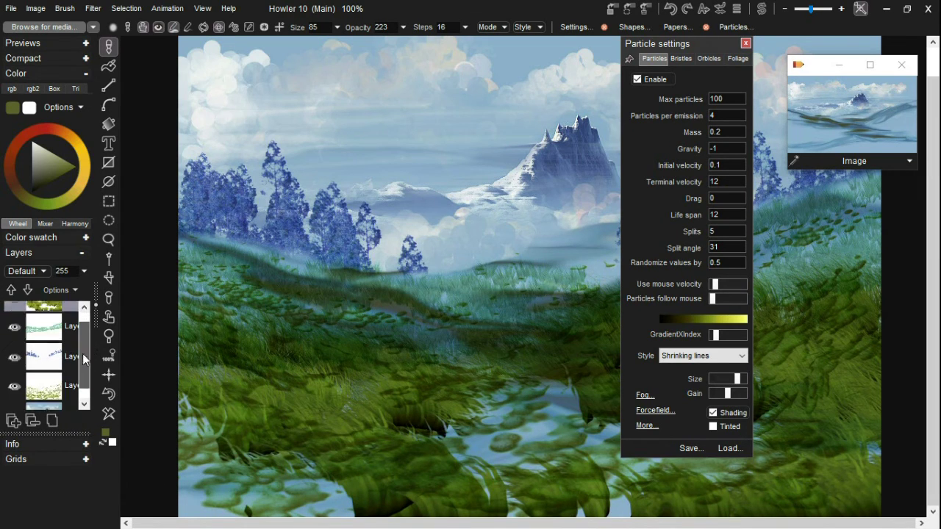
click(49, 372)
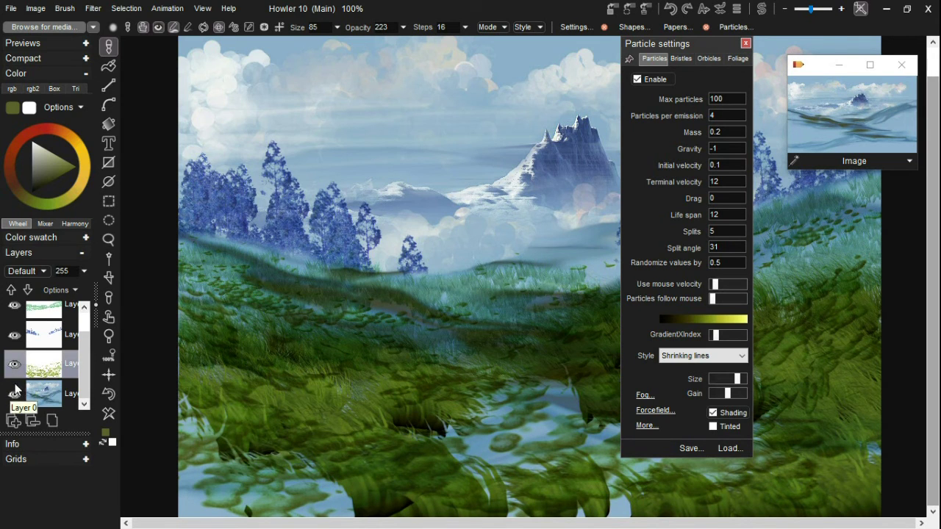
click(14, 396)
click(14, 396)
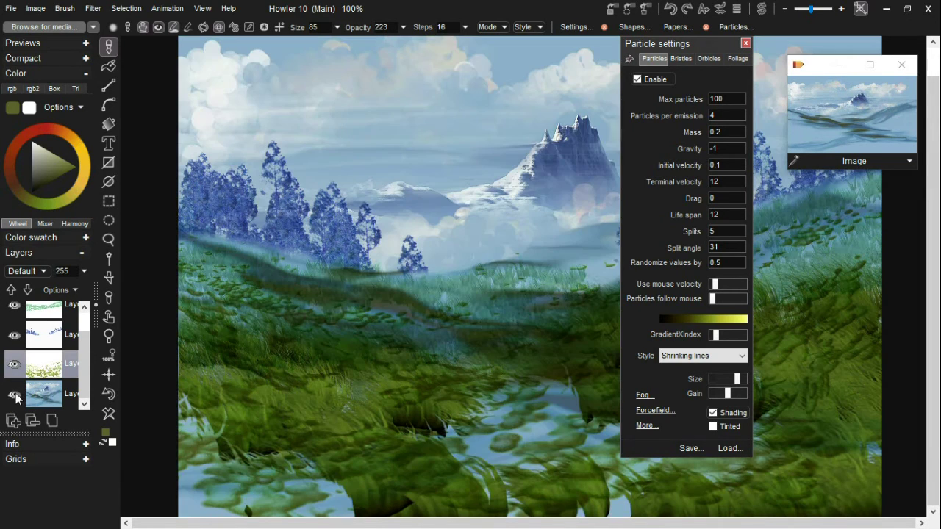
right_click(42, 368)
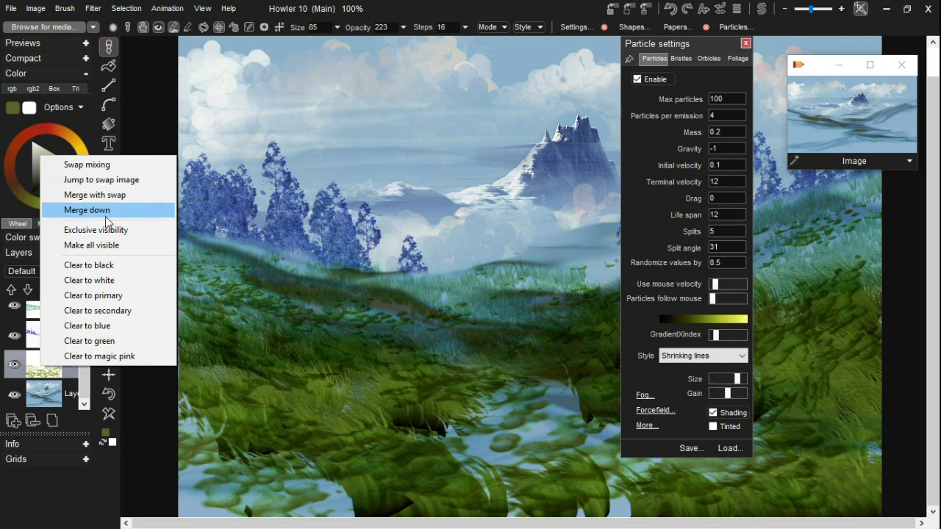
click(80, 230)
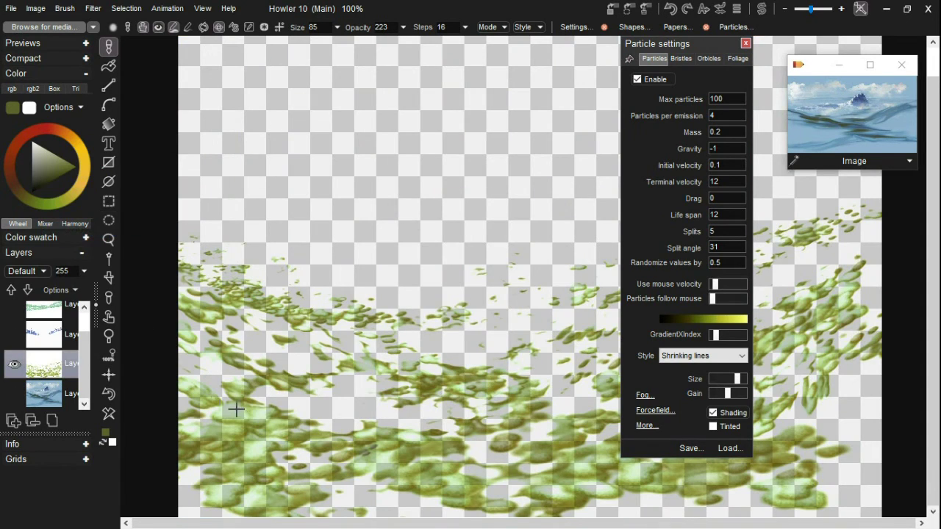
Paint light grass strands across the lower middle, then make all layers visible again
mouse_move(182, 479)
mouse_down()
mouse_move(211, 522)
mouse_move(248, 521)
mouse_up()
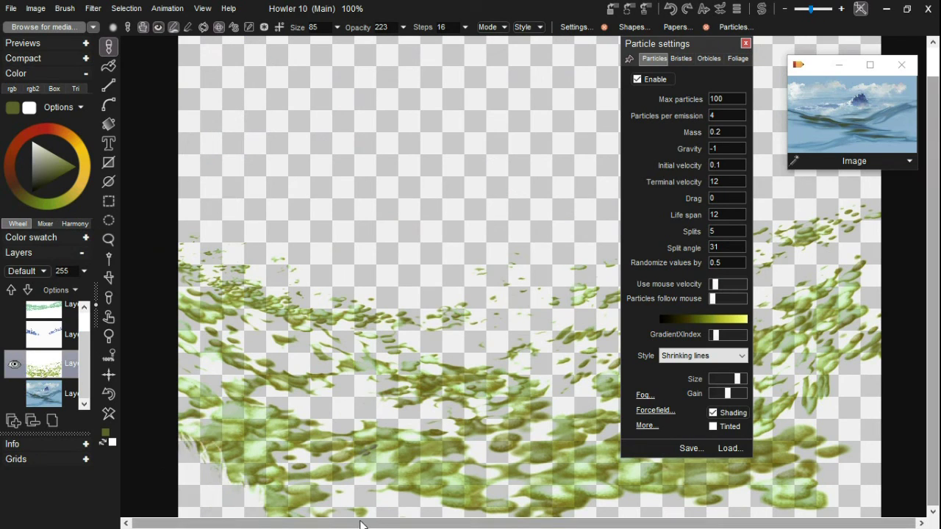
mouse_move(440, 499)
mouse_down()
mouse_move(410, 516)
mouse_move(519, 453)
mouse_up()
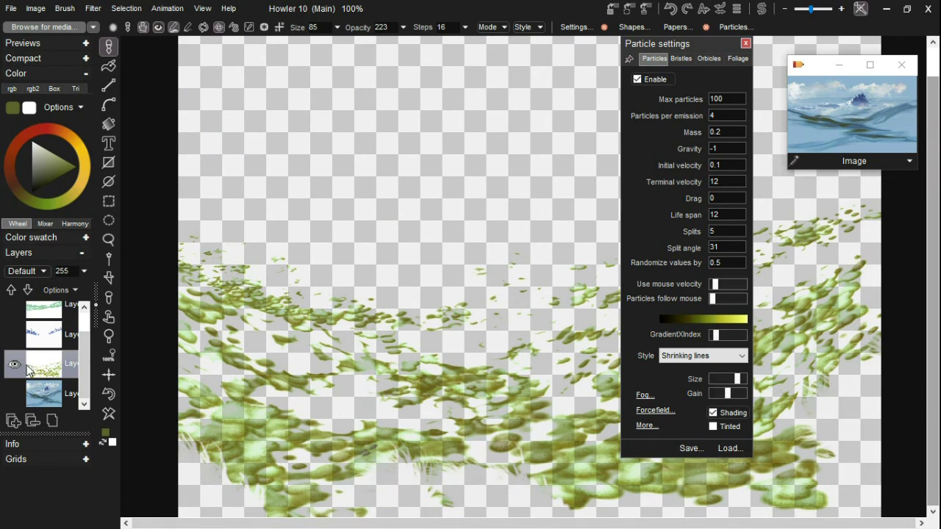
right_click(28, 371)
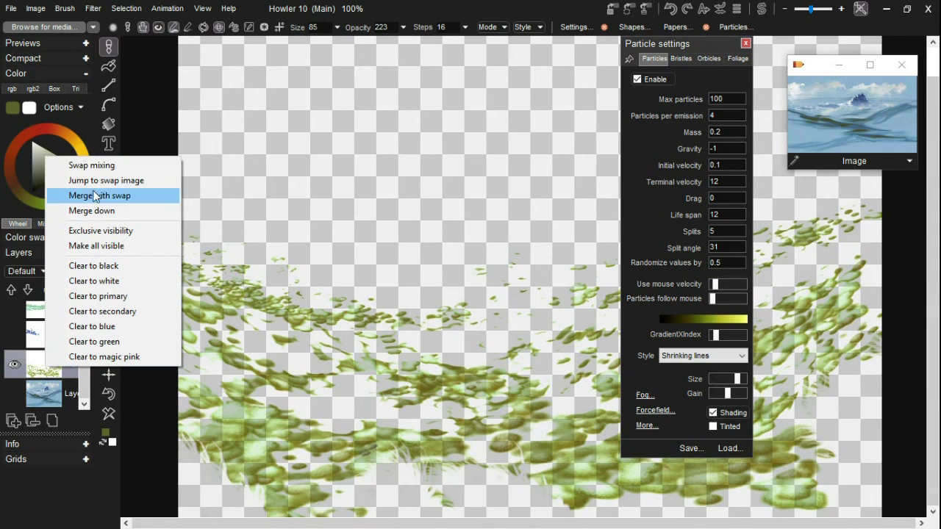
click(109, 246)
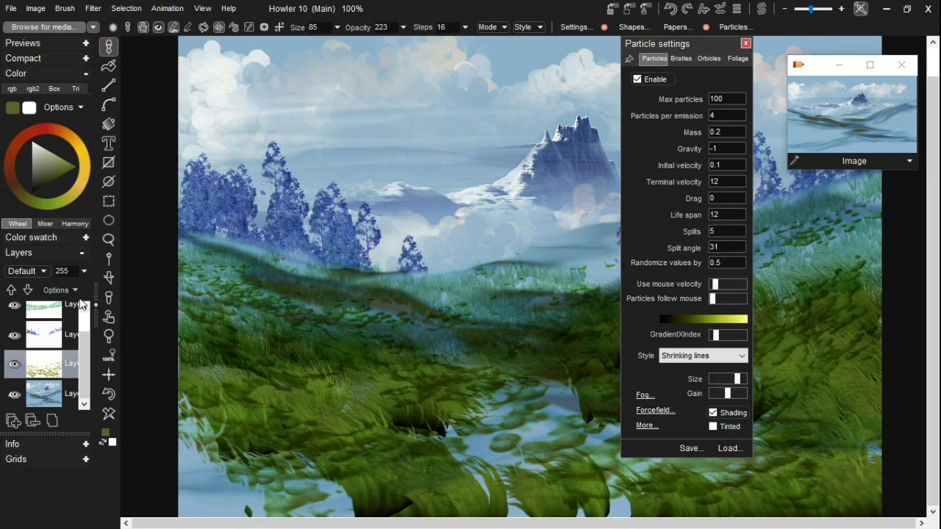
On the top landscape layer, max the particle size, raise Gain slightly, and paint lower-right grass
click(84, 307)
click(57, 314)
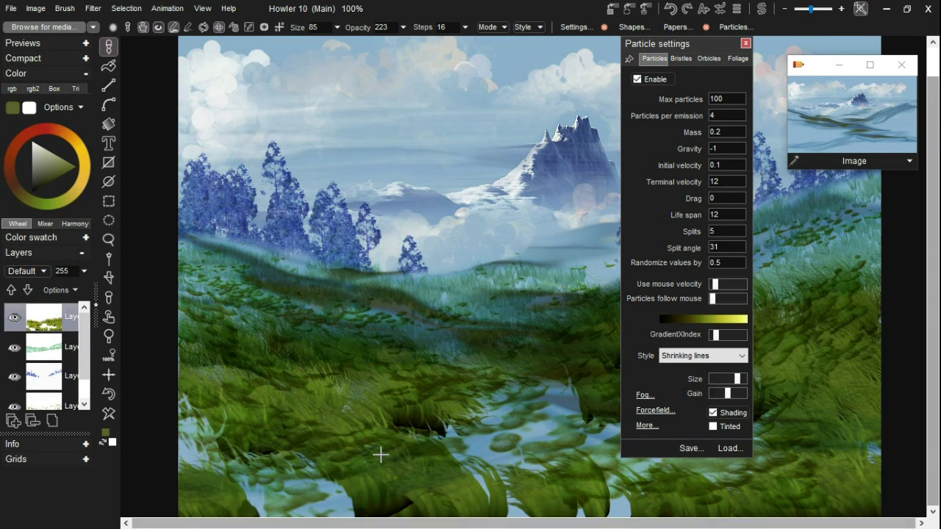
click(743, 378)
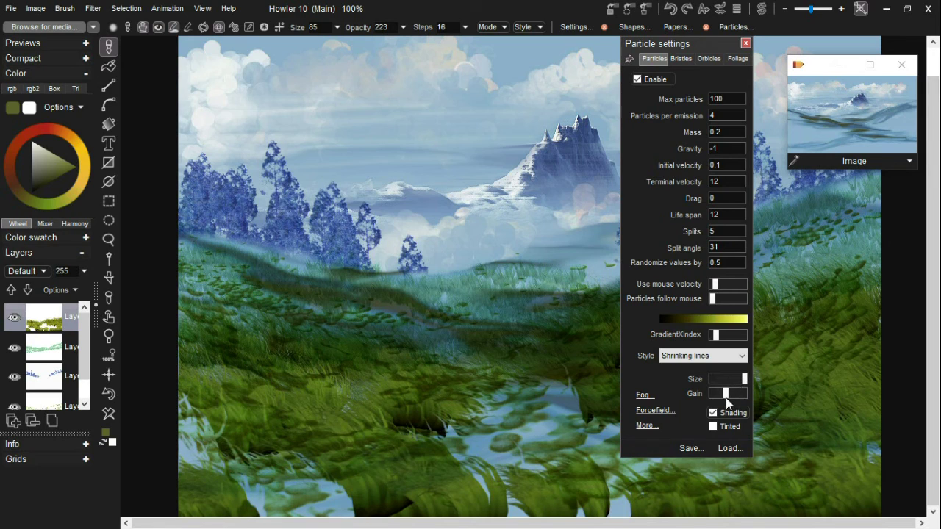
drag(726, 394, 734, 397)
mouse_move(867, 444)
mouse_down()
mouse_move(850, 504)
mouse_move(781, 514)
mouse_move(727, 481)
mouse_up()
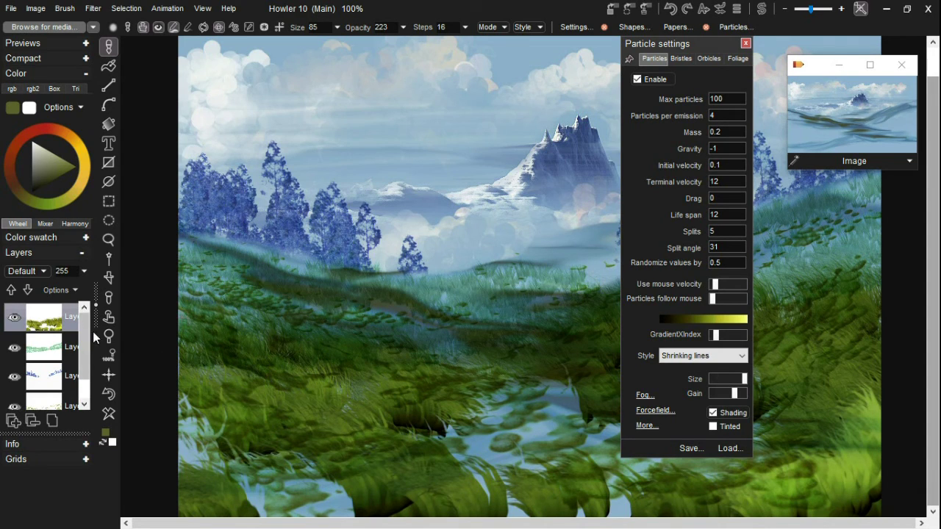
On a new top layer, paint dark green particle grass along the bottom and darken the lower-right
click(13, 421)
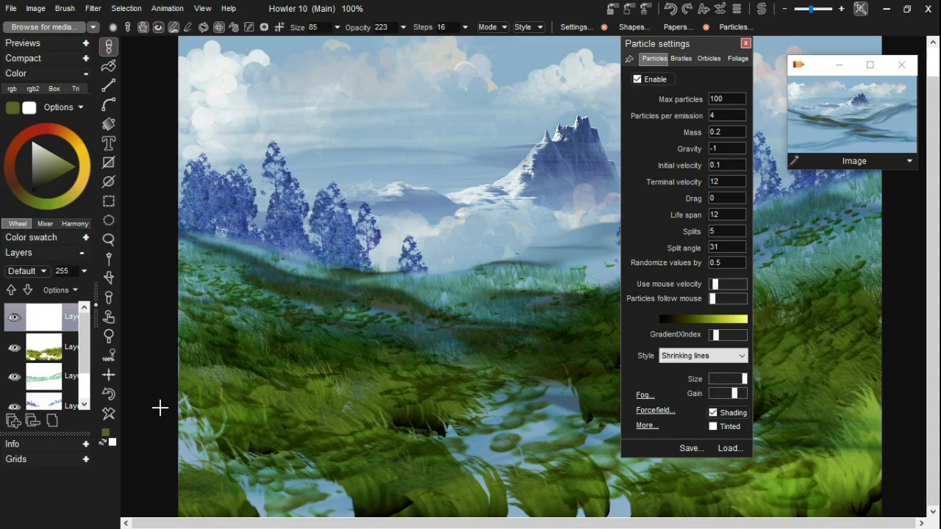
mouse_move(152, 455)
mouse_down()
mouse_move(213, 525)
mouse_move(265, 503)
mouse_move(411, 520)
mouse_up()
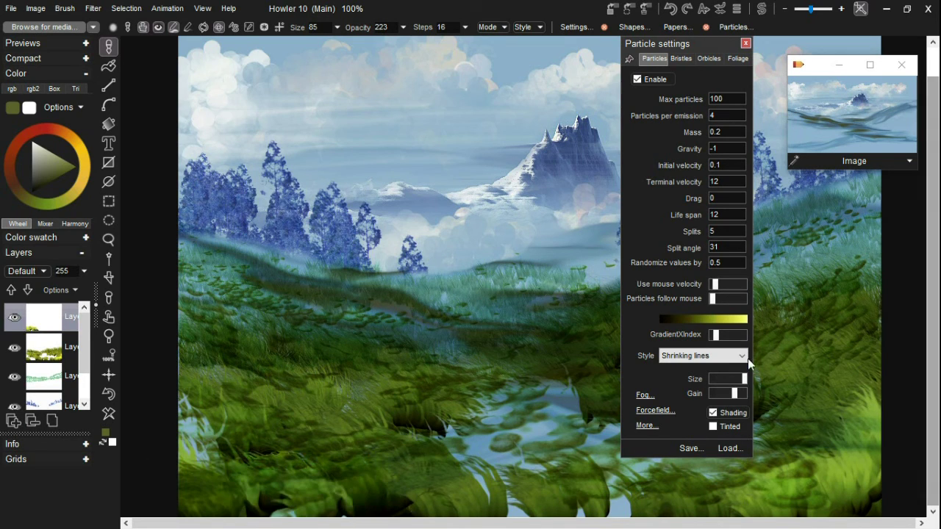
drag(738, 393, 723, 394)
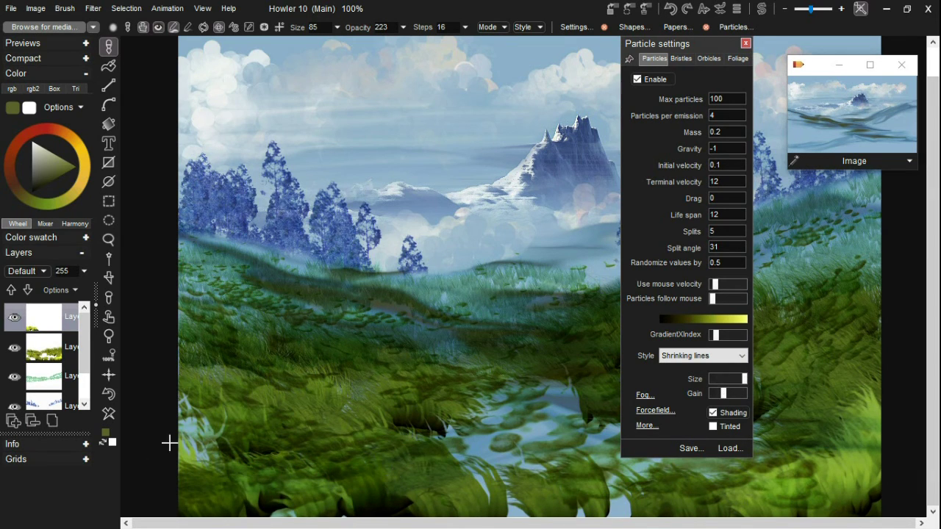
mouse_move(169, 443)
mouse_down()
mouse_move(292, 504)
mouse_move(594, 517)
mouse_up()
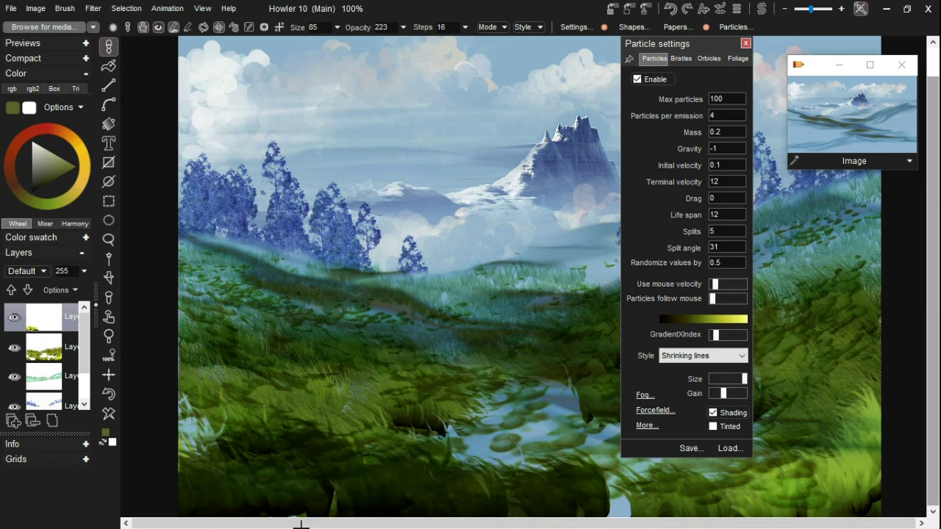
mouse_move(164, 460)
mouse_down()
mouse_move(229, 450)
mouse_move(197, 444)
mouse_move(253, 525)
mouse_move(338, 522)
mouse_move(250, 477)
mouse_move(184, 516)
mouse_move(241, 489)
mouse_move(284, 522)
mouse_move(386, 509)
mouse_move(531, 523)
mouse_move(555, 501)
mouse_move(613, 504)
mouse_move(672, 459)
mouse_move(809, 408)
mouse_move(911, 404)
mouse_move(835, 469)
mouse_move(640, 519)
mouse_up()
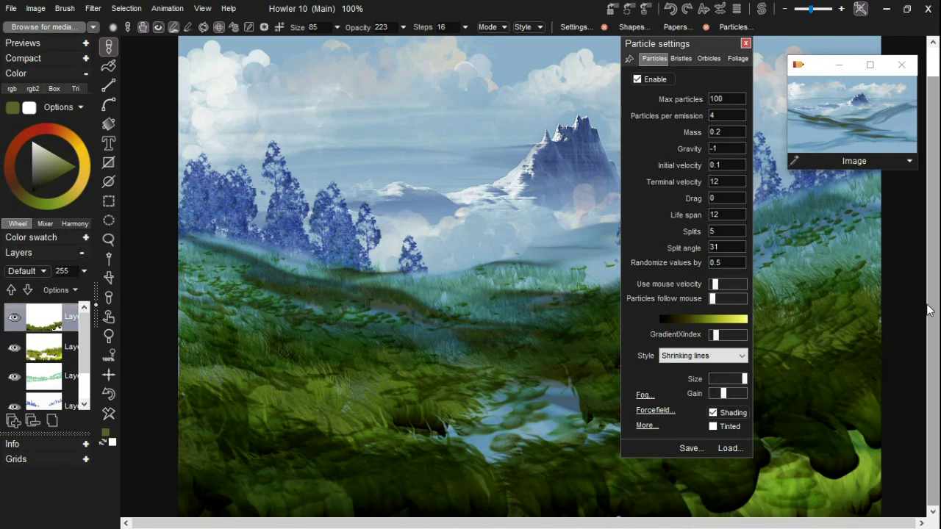
mouse_move(887, 486)
mouse_down()
mouse_move(782, 513)
mouse_move(716, 510)
mouse_move(811, 483)
mouse_move(893, 508)
mouse_move(766, 519)
mouse_move(881, 507)
mouse_move(859, 485)
mouse_up()
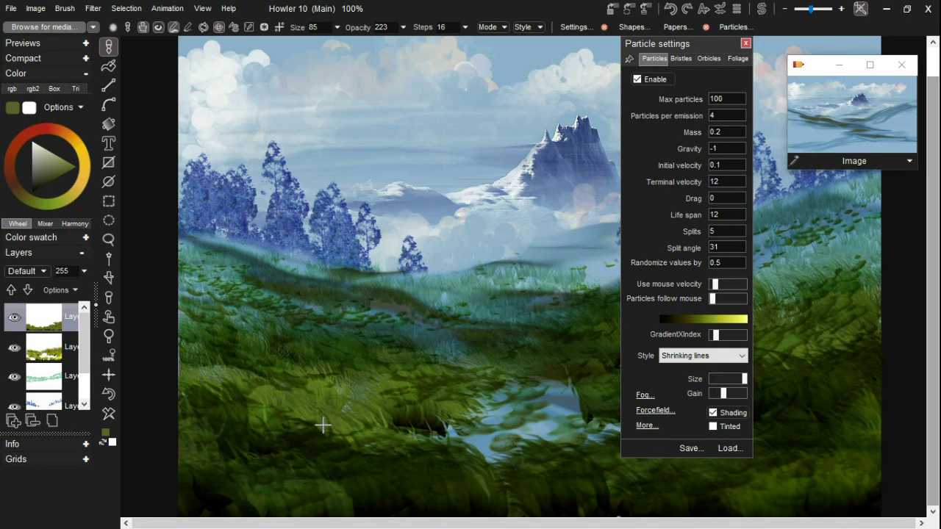
click(745, 44)
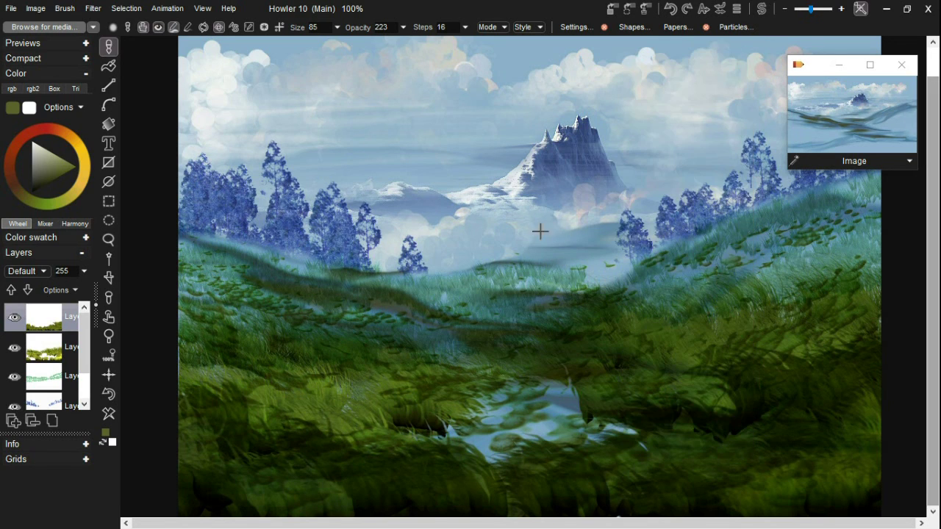